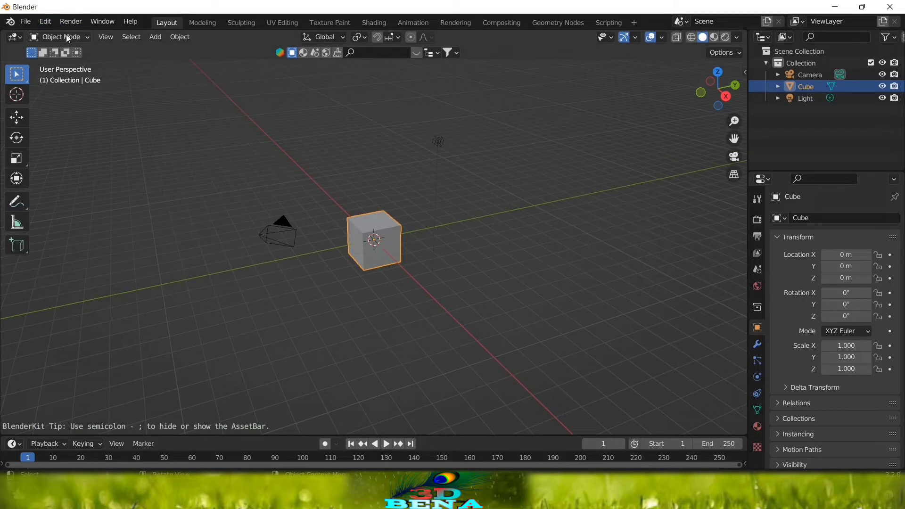
Step: Delete the camera and the light from the scene
{"action": "left_click", "coordinate": [78, 35]}
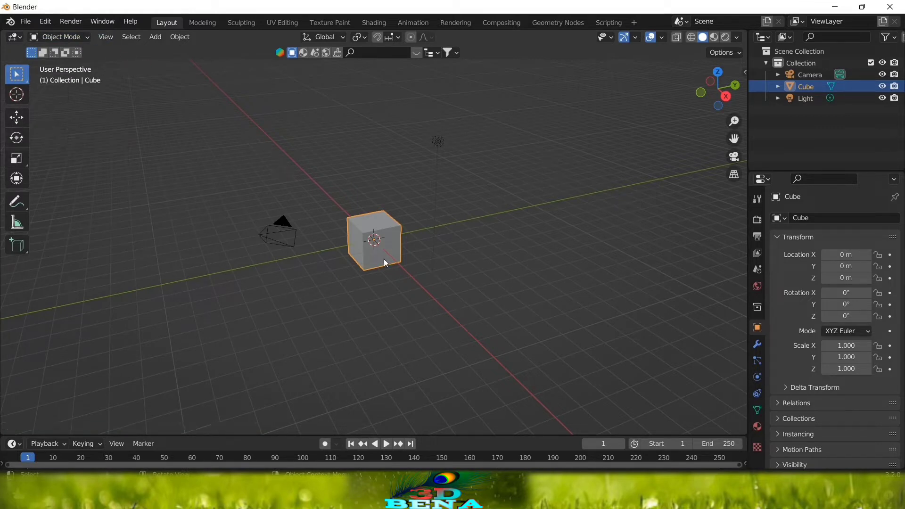
{"action": "left_click", "coordinate": [284, 243]}
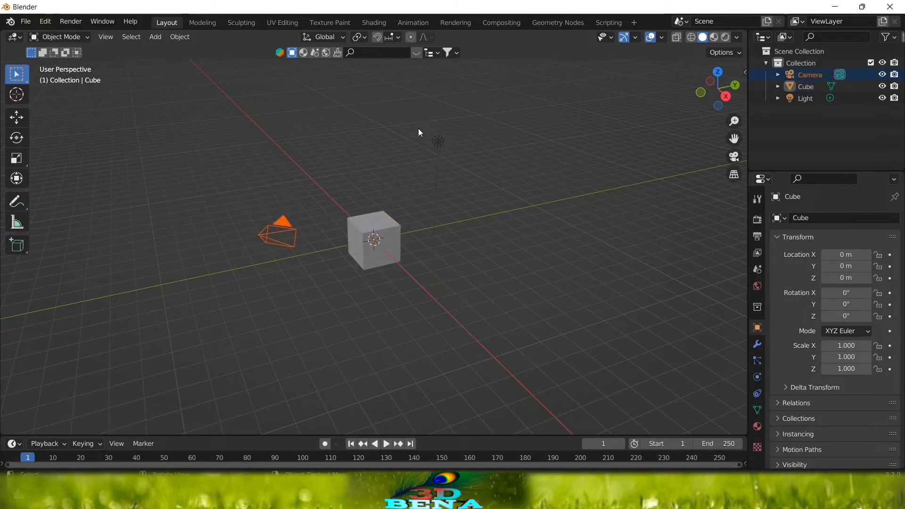
{"action": "left_click", "coordinate": [437, 141], "text": "shift"}
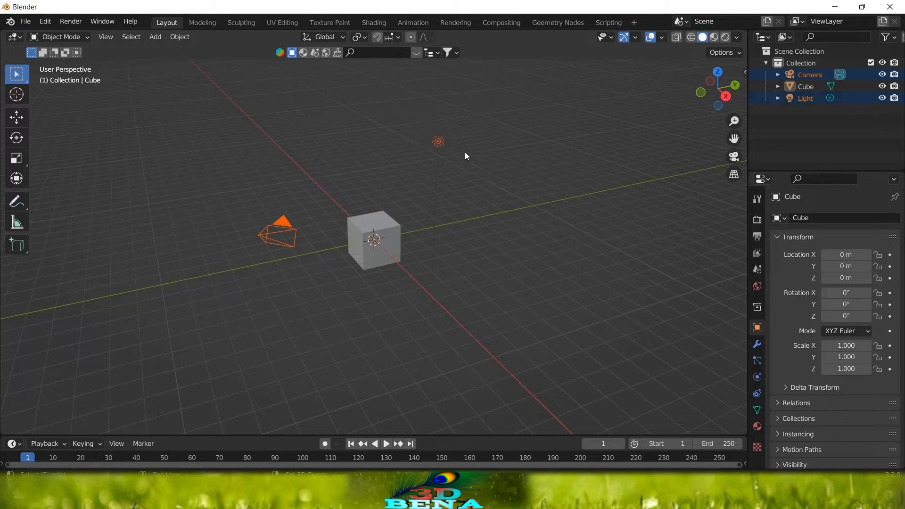
{"action": "key", "text": "x"}
{"action": "left_click", "coordinate": [401, 176]}
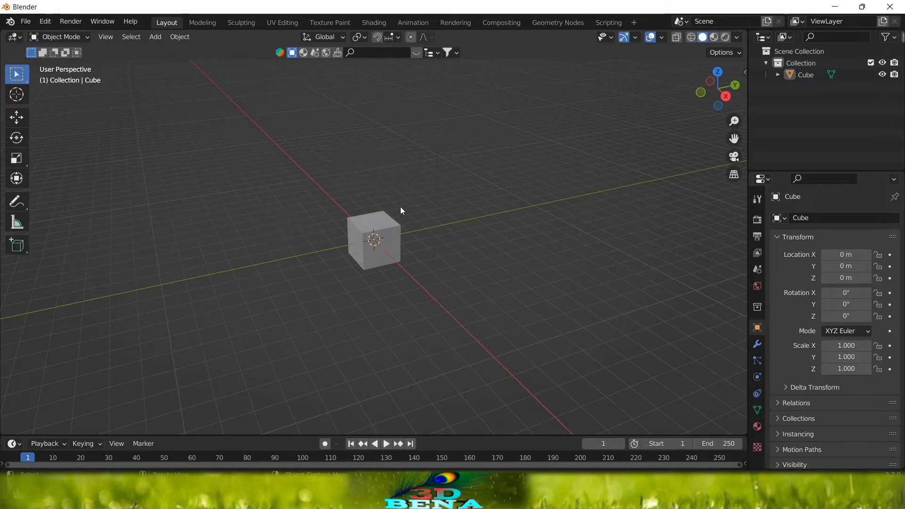
Step: Stretch the cube vertically along the Z axis to a scale of about 1.53
{"action": "left_click", "coordinate": [377, 257]}
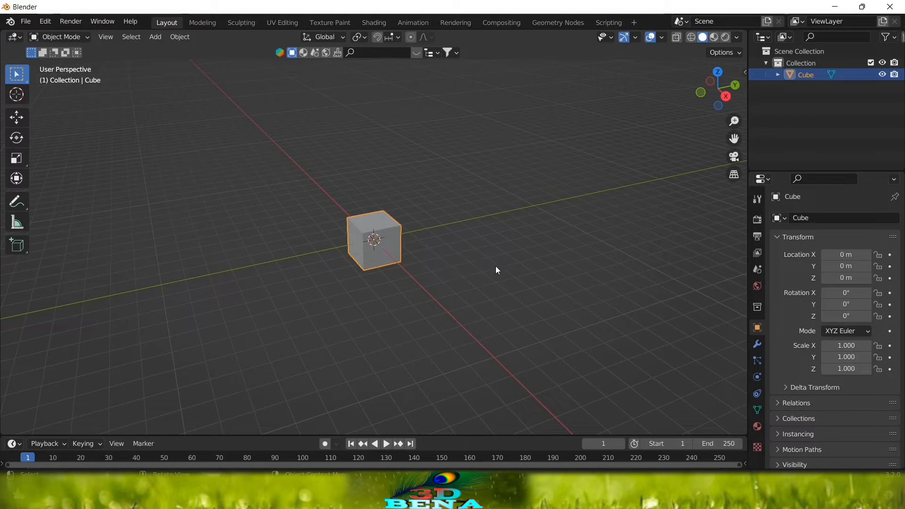
{"action": "middle_click_drag", "start_coordinate": [479, 265], "coordinate": [422, 248]}
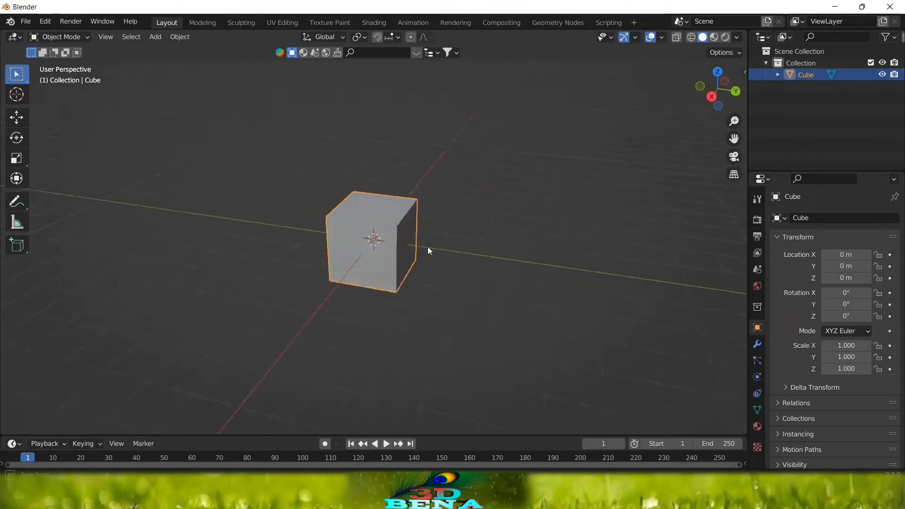
{"action": "middle_click_drag", "start_coordinate": [428, 247], "coordinate": [460, 239]}
{"action": "scroll", "coordinate": [451, 239], "scroll_direction": "down", "scroll_amount": 4}
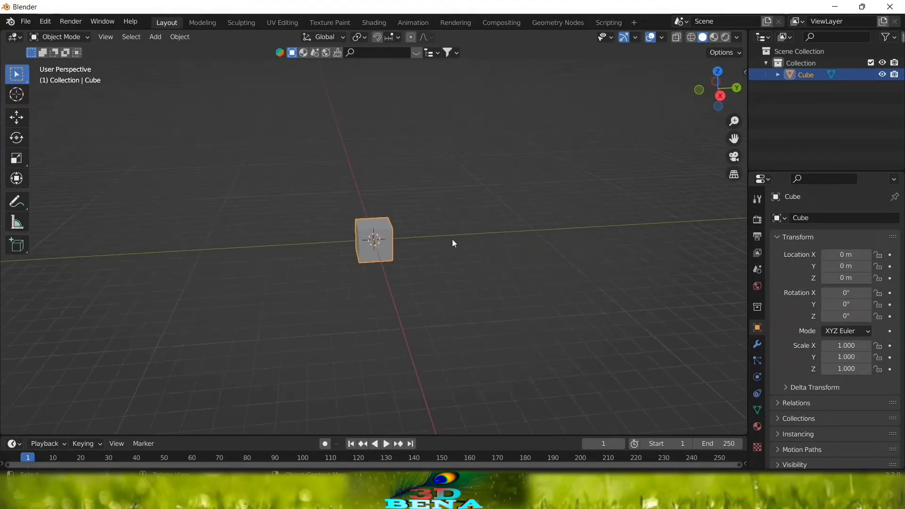
{"action": "scroll", "coordinate": [435, 240], "scroll_direction": "up", "scroll_amount": 2}
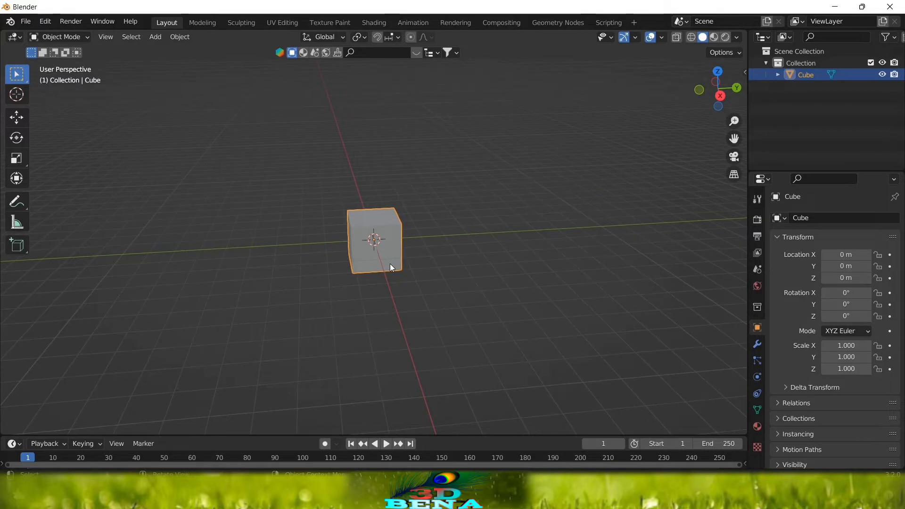
{"action": "middle_click_drag", "start_coordinate": [355, 267], "coordinate": [434, 247], "text": "shift"}
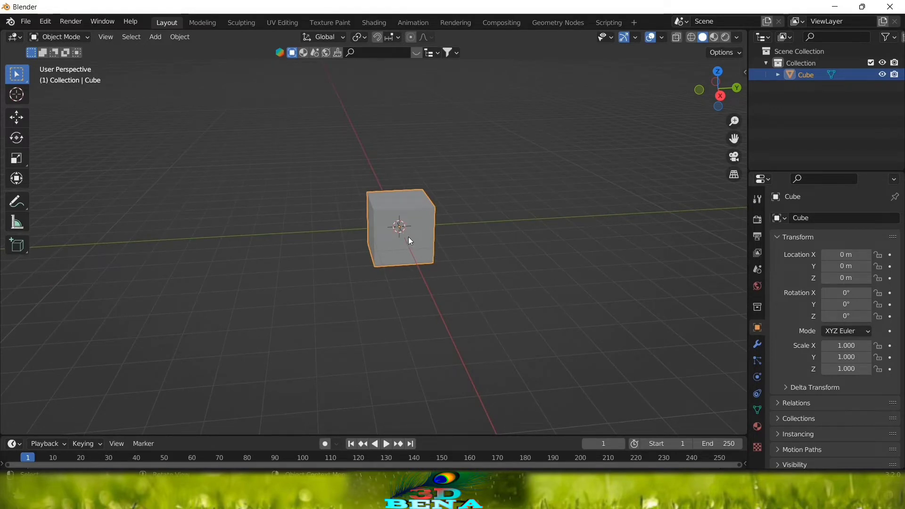
{"action": "key", "text": "s"}
{"action": "key", "text": "z"}
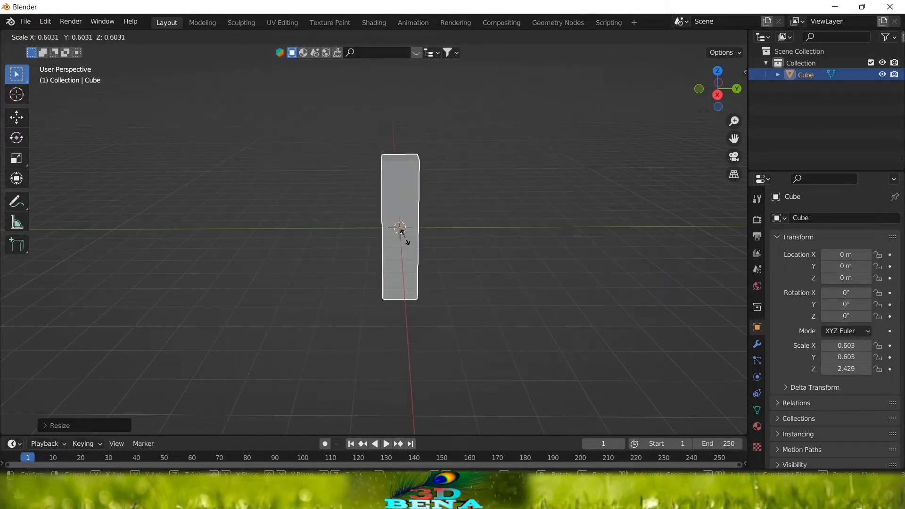
{"action": "key", "text": "z"}
{"action": "left_click", "coordinate": [400, 234]}
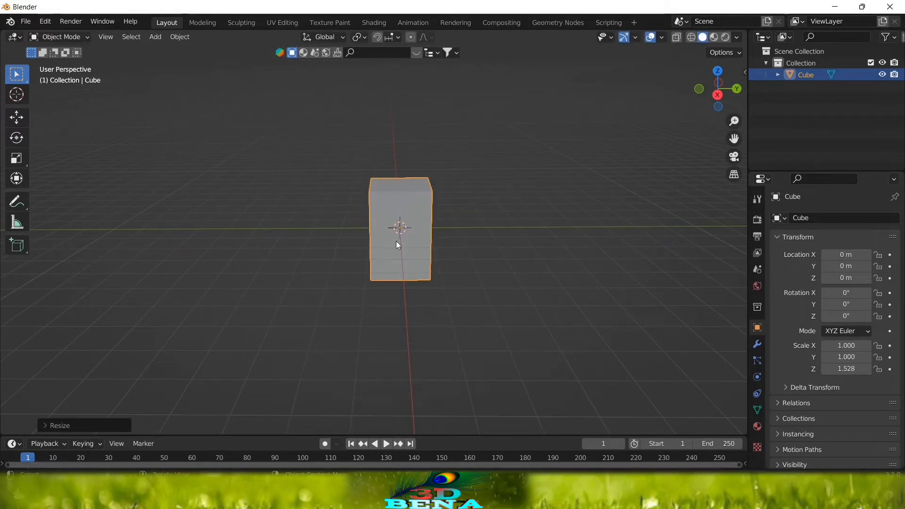
{"action": "key", "text": "s"}
{"action": "key", "text": "y"}
{"action": "key", "text": "x"}
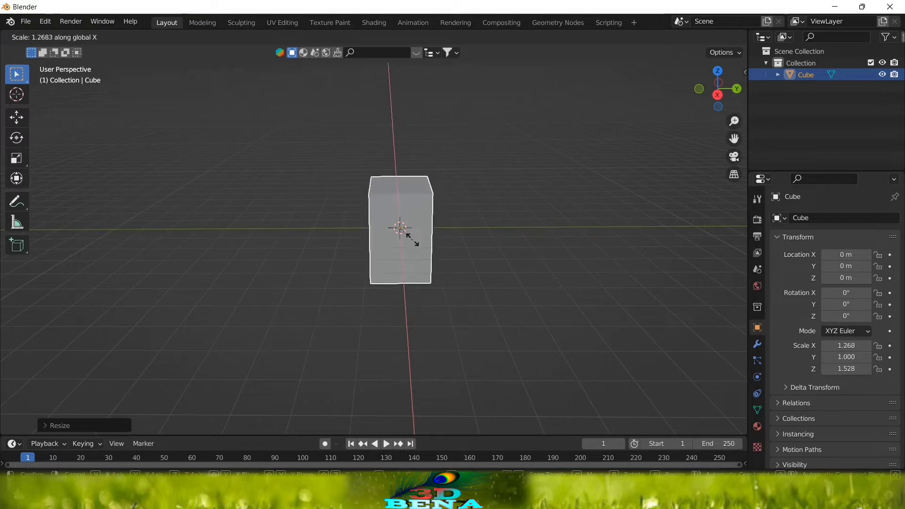
{"action": "right_click", "coordinate": [420, 237]}
{"action": "key", "text": "g"}
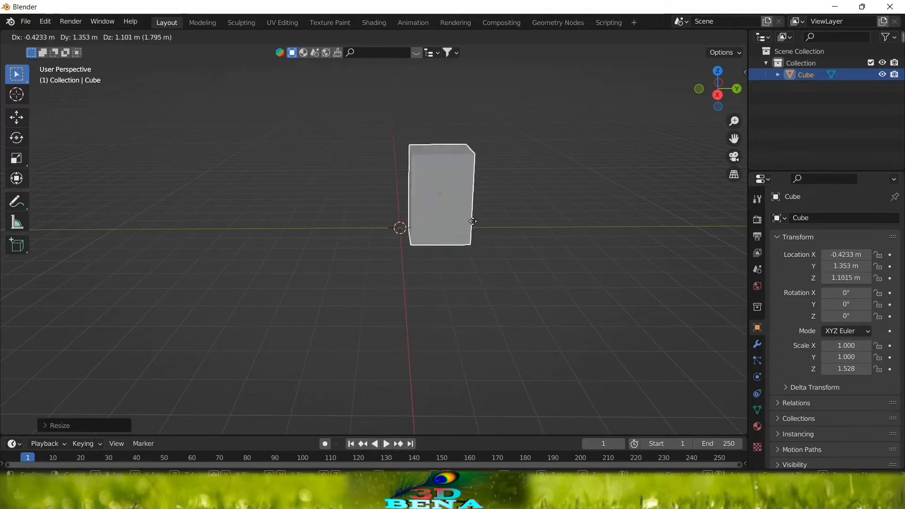
{"action": "key", "text": "x"}
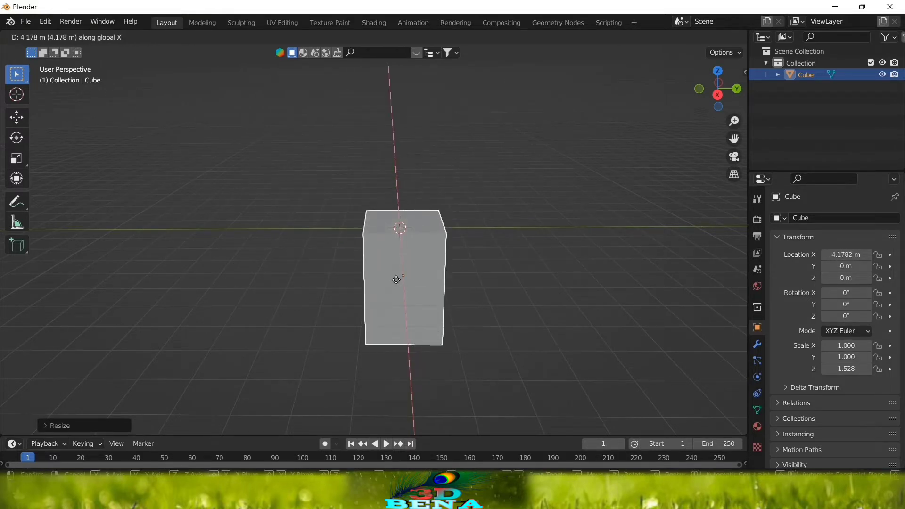
{"action": "key", "text": "z"}
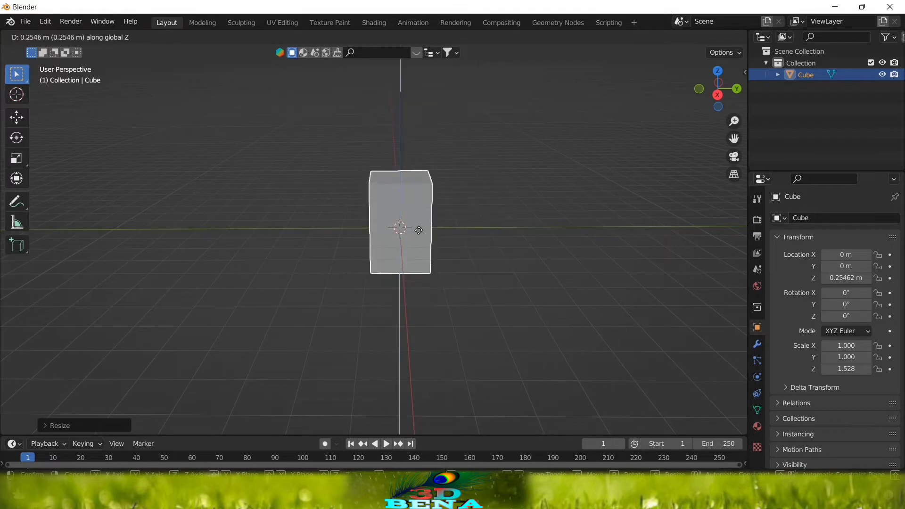
{"action": "right_click", "coordinate": [419, 230]}
{"action": "key", "text": "r"}
{"action": "key", "text": "x"}
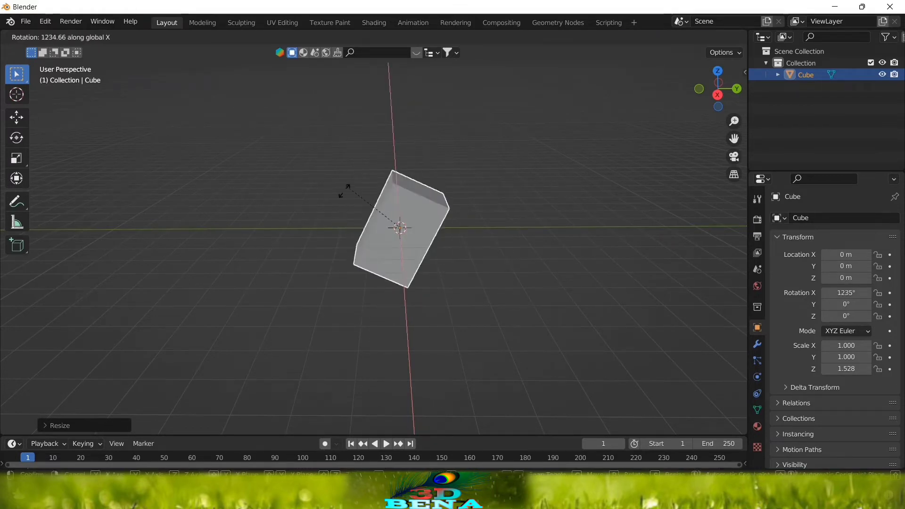
{"action": "key", "text": "y"}
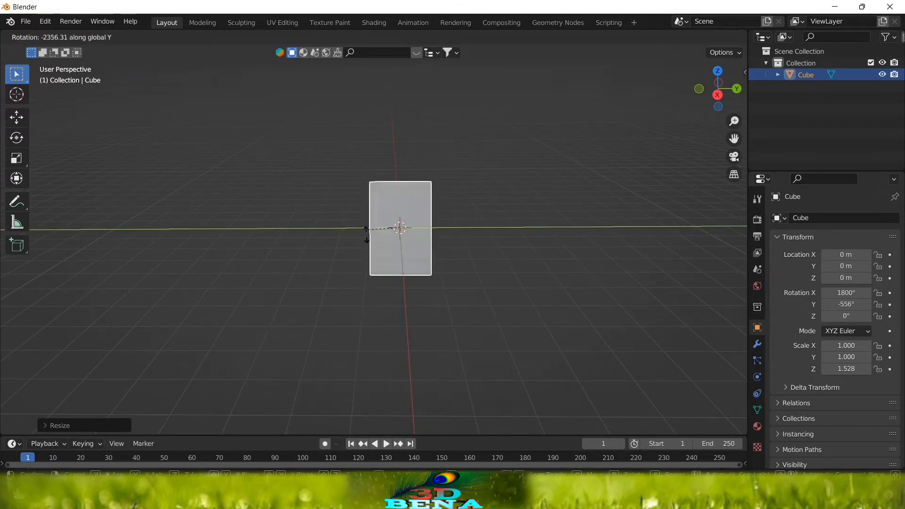
{"action": "right_click", "coordinate": [479, 265]}
Step: Duplicate the box along the Y axis, placing the copy about -5.23 m from the original
{"action": "scroll", "coordinate": [457, 253], "scroll_direction": "up", "scroll_amount": 1}
{"action": "scroll", "coordinate": [456, 253], "scroll_direction": "down", "scroll_amount": 1}
{"action": "middle_click_drag", "start_coordinate": [456, 253], "coordinate": [426, 272]}
{"action": "scroll", "coordinate": [316, 244], "scroll_direction": "down", "scroll_amount": 2}
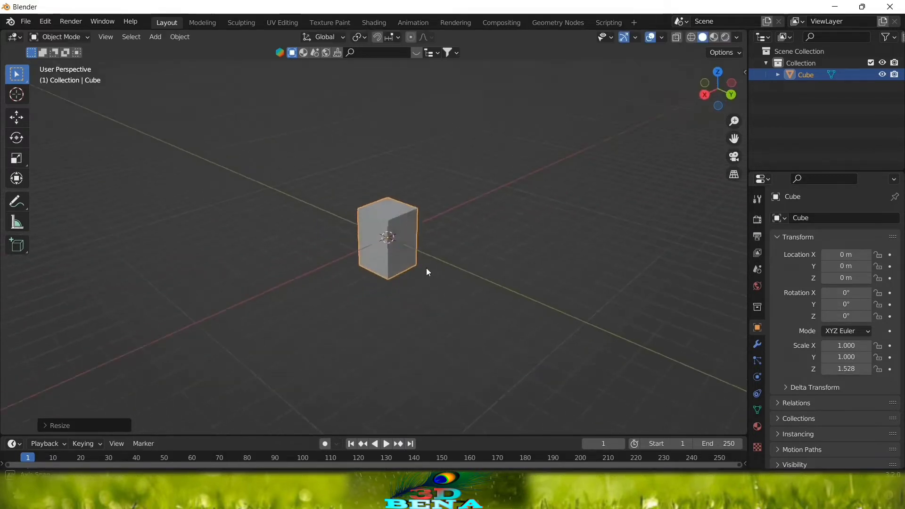
{"action": "key", "text": "shift+d"}
{"action": "key", "text": "y"}
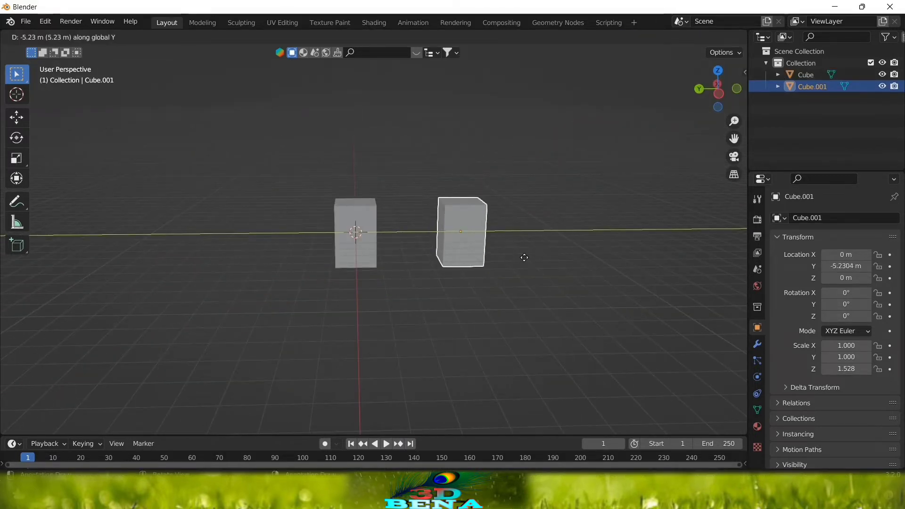
{"action": "left_click", "coordinate": [521, 256]}
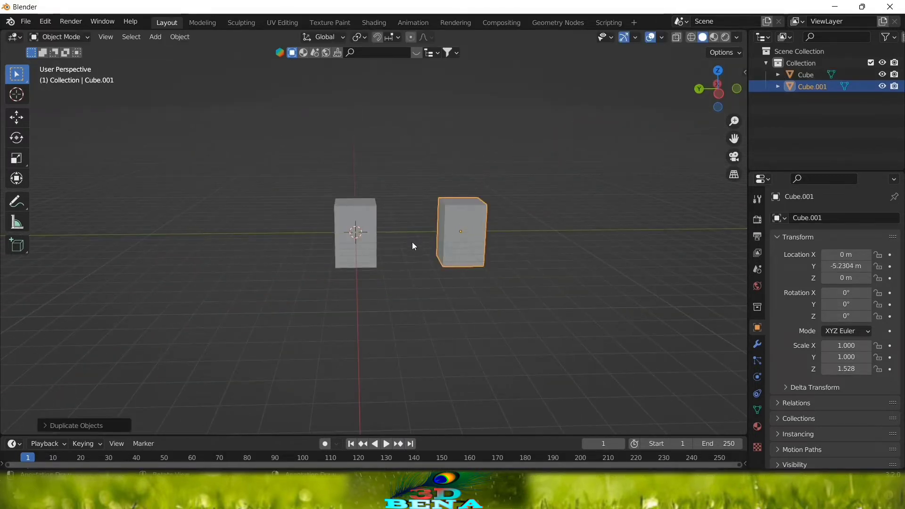
Step: Join the duplicated box and the original into a single object, and reselect it
{"action": "left_click", "coordinate": [369, 208], "text": "shift"}
{"action": "key", "text": "ctrl+j"}
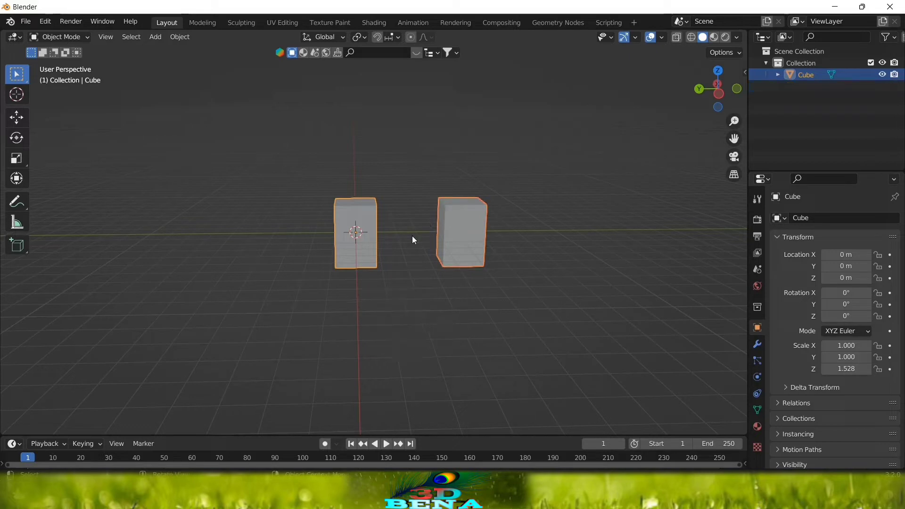
{"action": "middle_click_drag", "start_coordinate": [432, 198], "coordinate": [441, 184]}
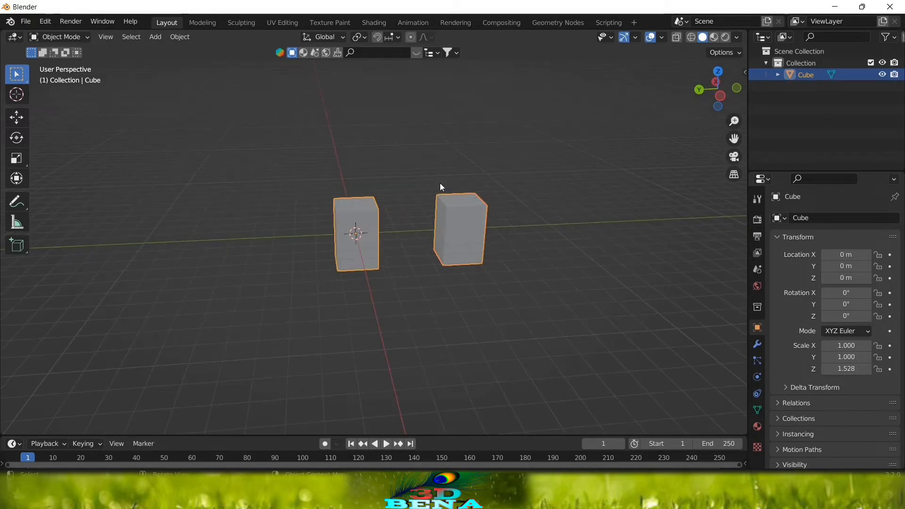
{"action": "left_click", "coordinate": [420, 346]}
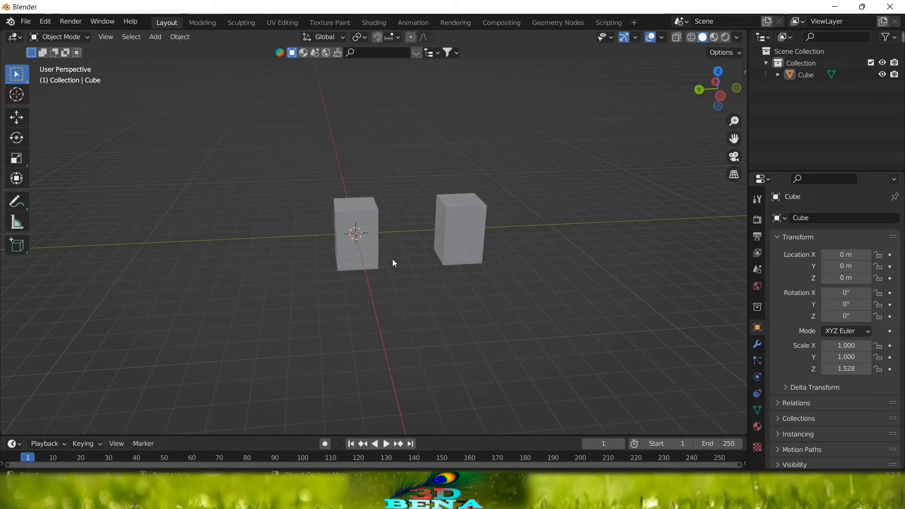
{"action": "left_click", "coordinate": [367, 205]}
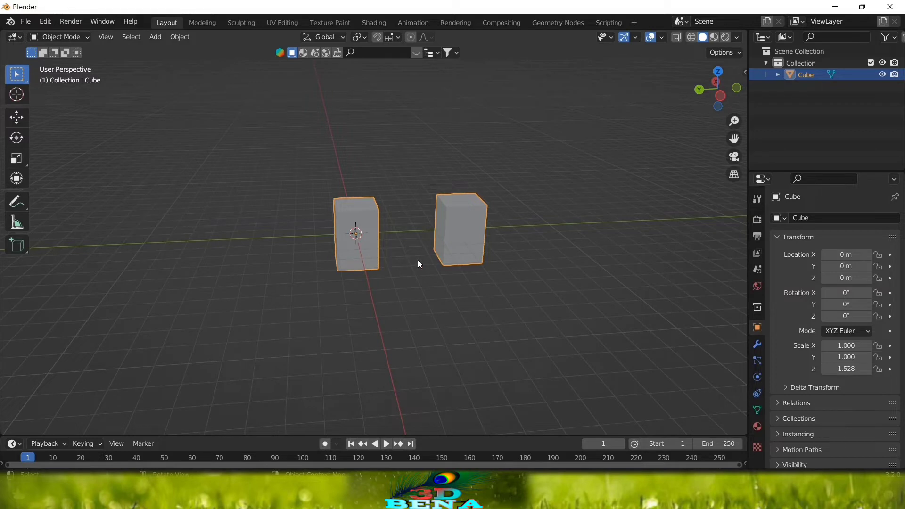
Step: In Edit Mode, separate the duplicated box's geometry into its own object by selection, and return to Object Mode
{"action": "key", "text": "Tab"}
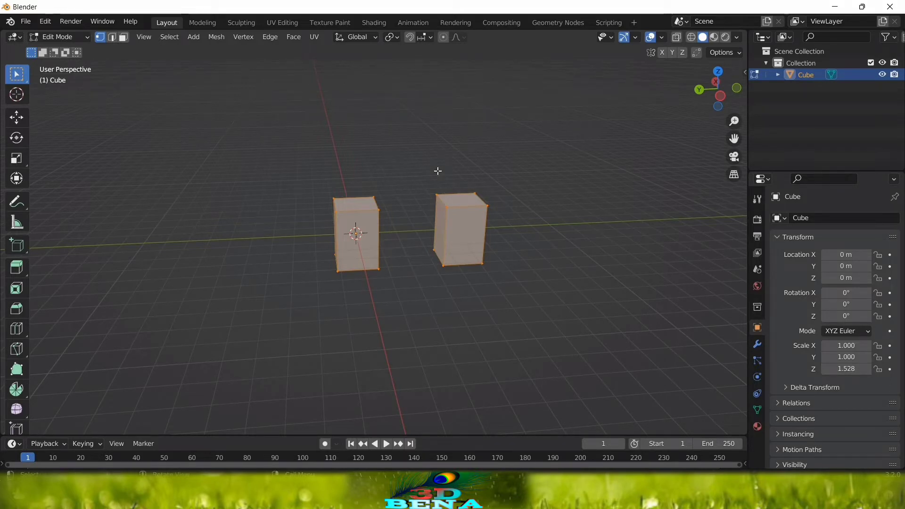
{"action": "left_click_drag", "start_coordinate": [387, 163], "coordinate": [519, 282]}
{"action": "mouse_move", "coordinate": [521, 286]}
{"action": "middle_mouse_down"}
{"action": "mouse_move", "coordinate": [437, 282]}
{"action": "mouse_move", "coordinate": [453, 271]}
{"action": "mouse_move", "coordinate": [454, 280]}
{"action": "mouse_move", "coordinate": [604, 325]}
{"action": "mouse_move", "coordinate": [461, 248]}
{"action": "middle_mouse_up"}
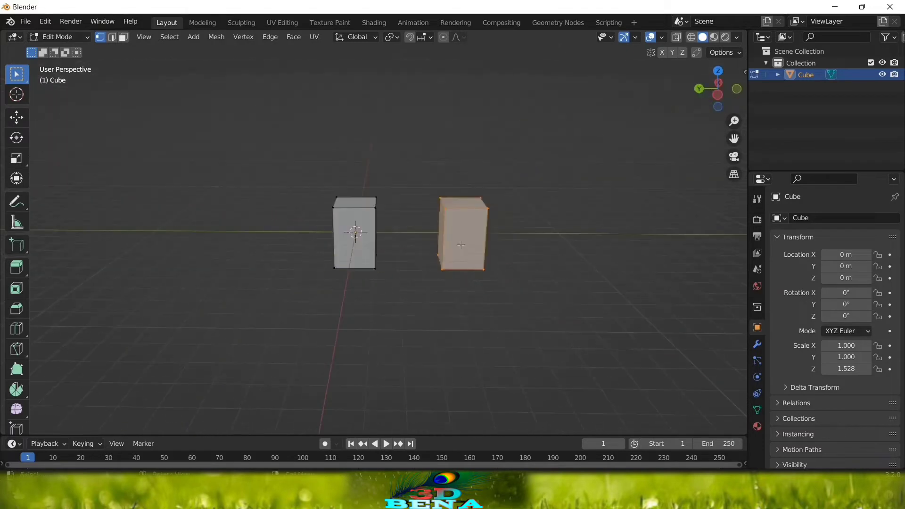
{"action": "key", "text": "p"}
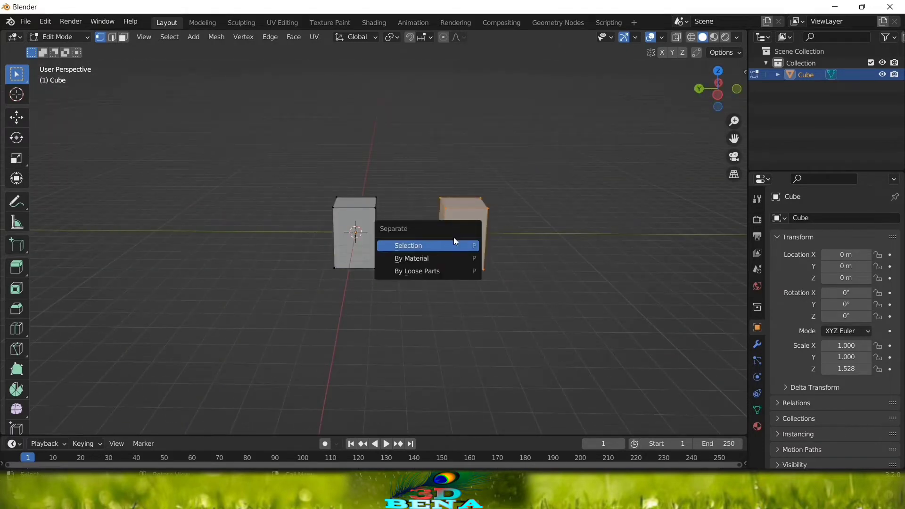
{"action": "left_click", "coordinate": [449, 246]}
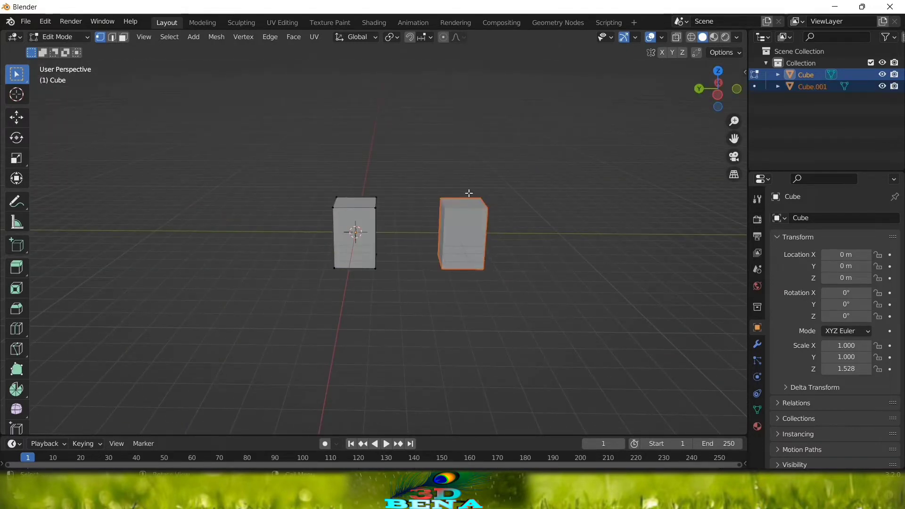
{"action": "key", "text": "Tab"}
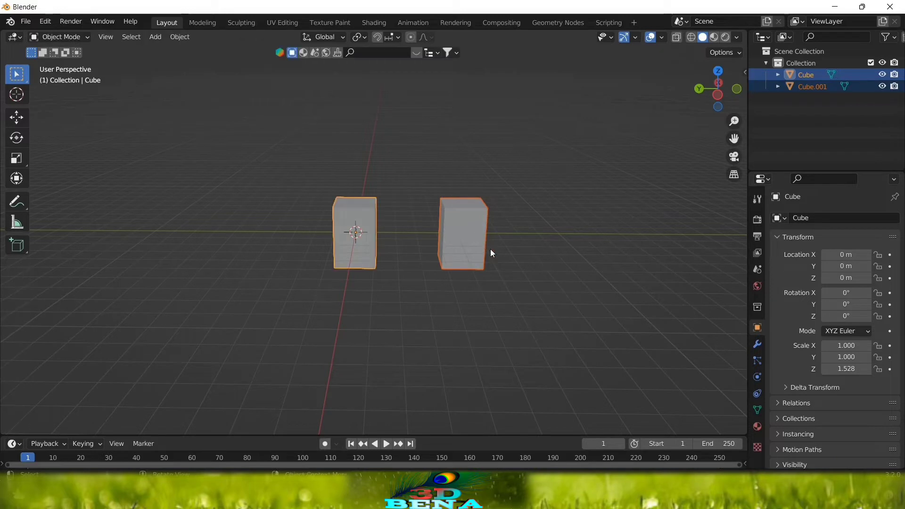
Step: Select each box individually to check that the two are independent objects
{"action": "middle_click_drag", "start_coordinate": [542, 325], "coordinate": [513, 290]}
{"action": "left_click", "coordinate": [514, 290]}
{"action": "left_click", "coordinate": [460, 224]}
{"action": "middle_click_drag", "start_coordinate": [500, 246], "coordinate": [552, 270]}
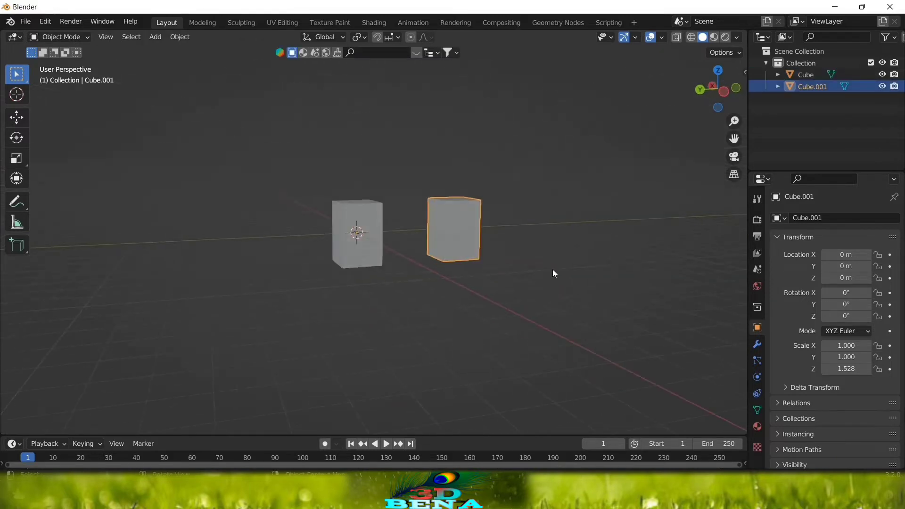
{"action": "left_click", "coordinate": [366, 222]}
{"action": "left_click", "coordinate": [454, 236]}
Step: Select both boxes and delete them from the scene
{"action": "left_click", "coordinate": [356, 215]}
{"action": "middle_click_drag", "start_coordinate": [357, 216], "coordinate": [403, 238]}
{"action": "left_click", "coordinate": [471, 231], "text": "shift"}
{"action": "scroll", "coordinate": [415, 233], "scroll_direction": "down", "scroll_amount": 1}
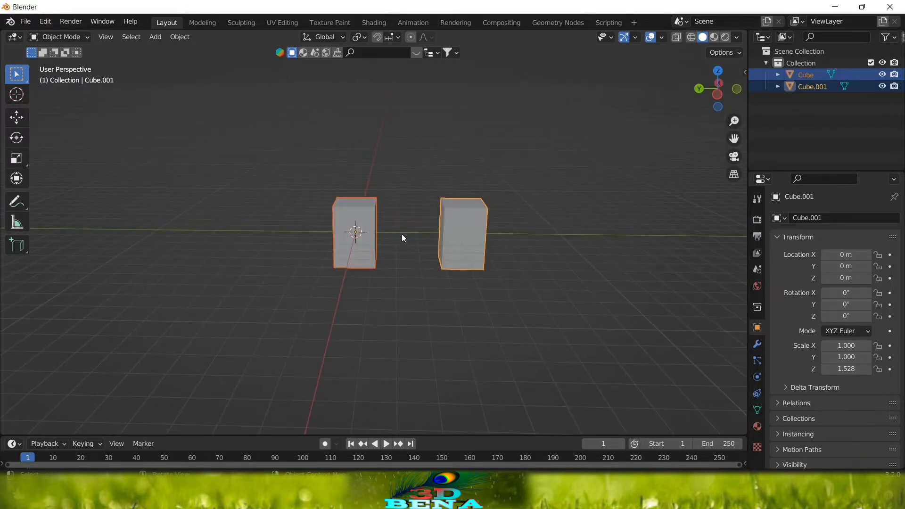
{"action": "key", "text": "x"}
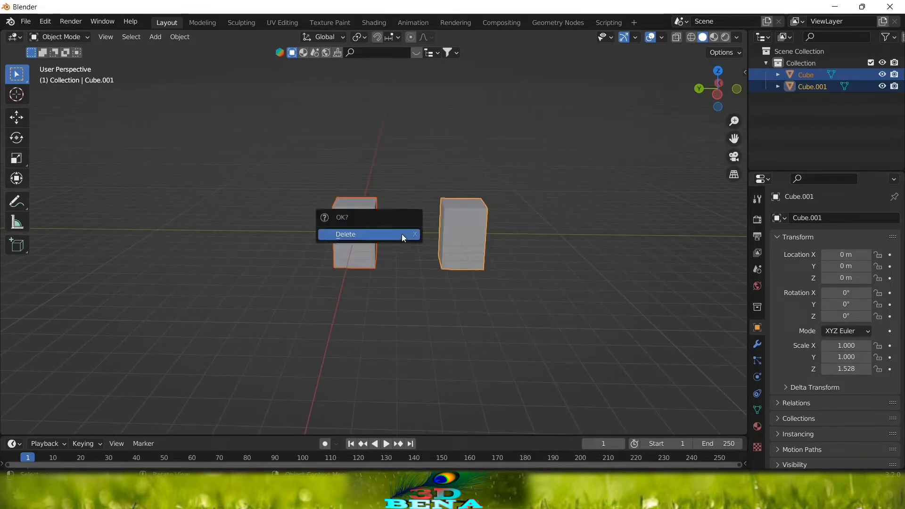
{"action": "left_click", "coordinate": [401, 233]}
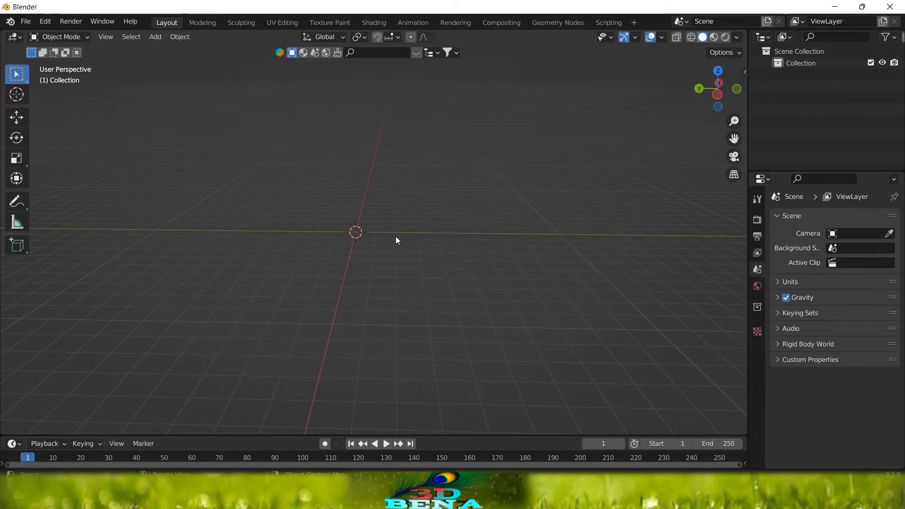
Step: Add a mesh circle at the world origin
{"action": "scroll", "coordinate": [393, 239], "scroll_direction": "down", "scroll_amount": 1}
{"action": "scroll", "coordinate": [394, 237], "scroll_direction": "up", "scroll_amount": 2}
{"action": "middle_click_drag", "start_coordinate": [406, 232], "coordinate": [421, 251], "text": "shift"}
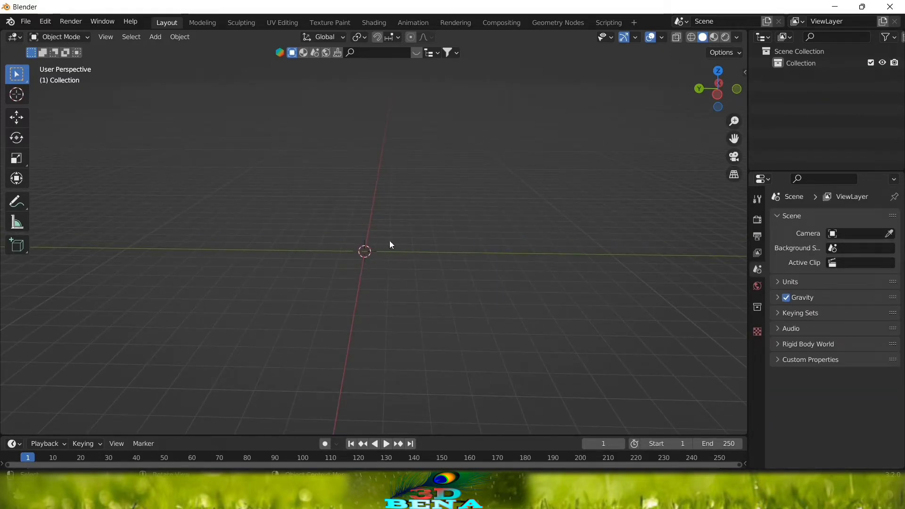
{"action": "key", "text": "shift+a"}
{"action": "mouse_move", "coordinate": [366, 247]}
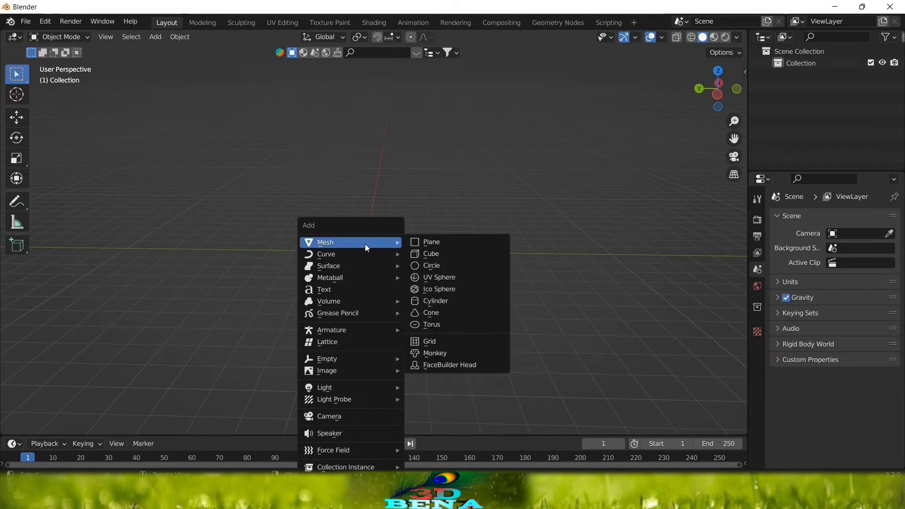
{"action": "left_click", "coordinate": [440, 266]}
{"action": "scroll", "coordinate": [387, 262], "scroll_direction": "up", "scroll_amount": 5}
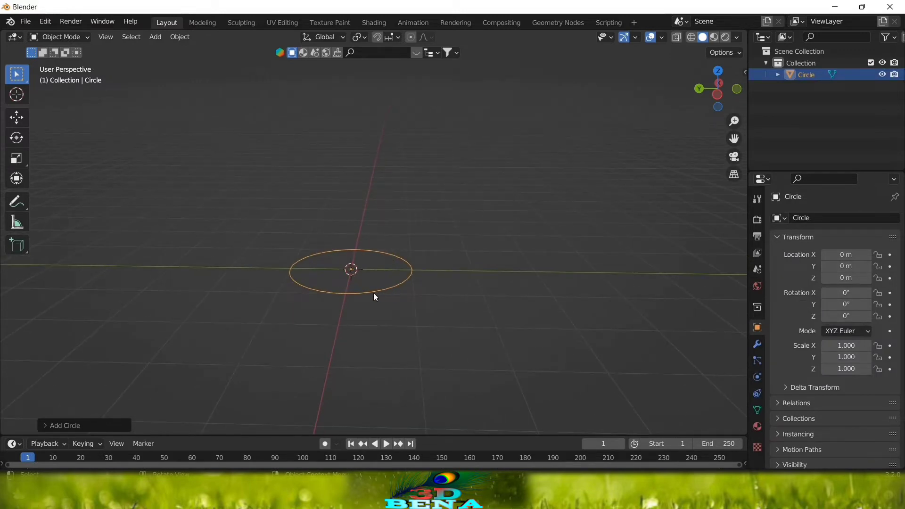
Step: Enter Edit Mode on the circle and switch to vertex selection
{"action": "middle_click_drag", "start_coordinate": [369, 313], "coordinate": [245, 103], "text": "shift"}
{"action": "key", "text": "Tab"}
{"action": "scroll", "coordinate": [417, 244], "scroll_direction": "up", "scroll_amount": 4}
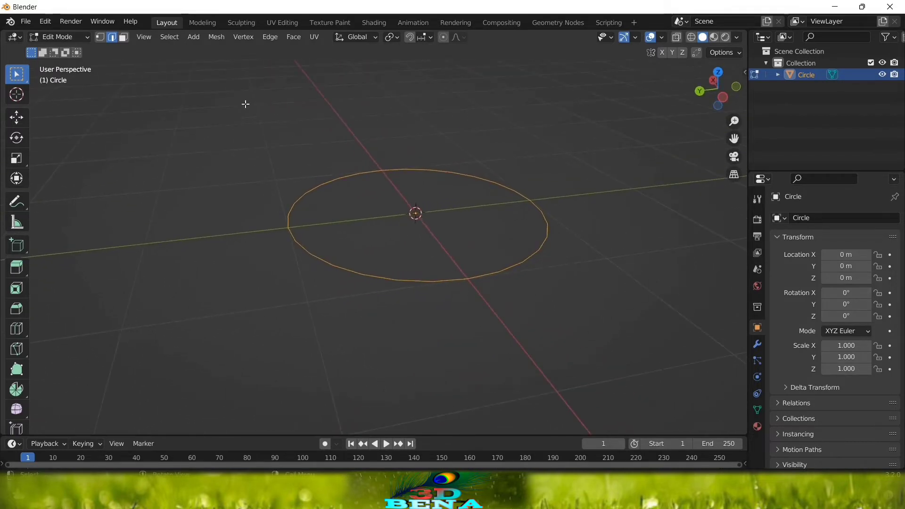
{"action": "left_click", "coordinate": [100, 37]}
{"action": "scroll", "coordinate": [420, 270], "scroll_direction": "up", "scroll_amount": 1}
{"action": "scroll", "coordinate": [419, 269], "scroll_direction": "up", "scroll_amount": 1}
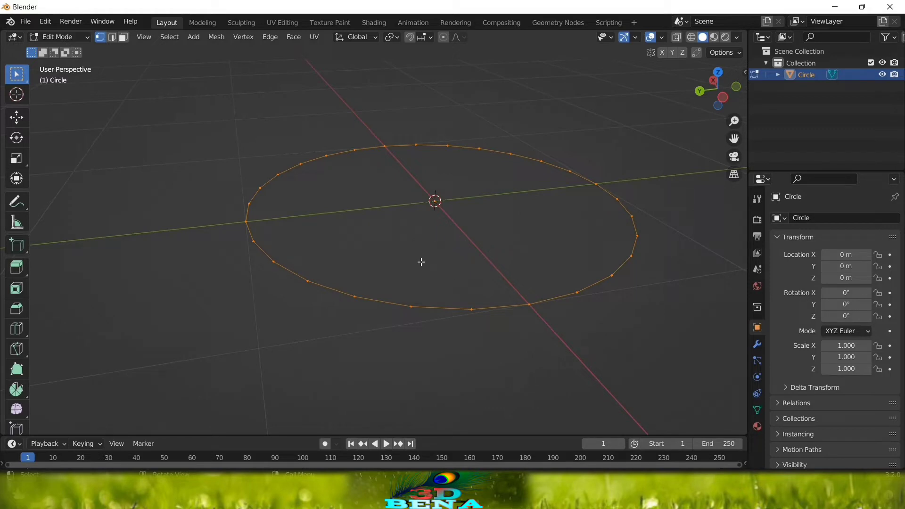
Step: Extrude the circle upward along Z by about 0.5 m to form the base band
{"action": "scroll", "coordinate": [437, 258], "scroll_direction": "down", "scroll_amount": 1}
{"action": "middle_click_drag", "start_coordinate": [428, 240], "coordinate": [354, 261], "text": "shift"}
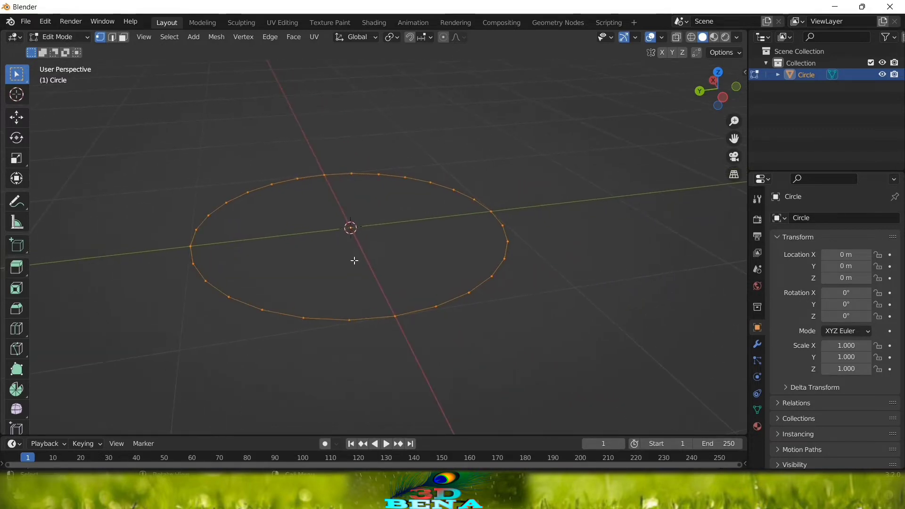
{"action": "key", "text": "e"}
{"action": "key", "text": "z"}
{"action": "left_click", "coordinate": [358, 185]}
{"action": "scroll", "coordinate": [465, 284], "scroll_direction": "down", "scroll_amount": 2}
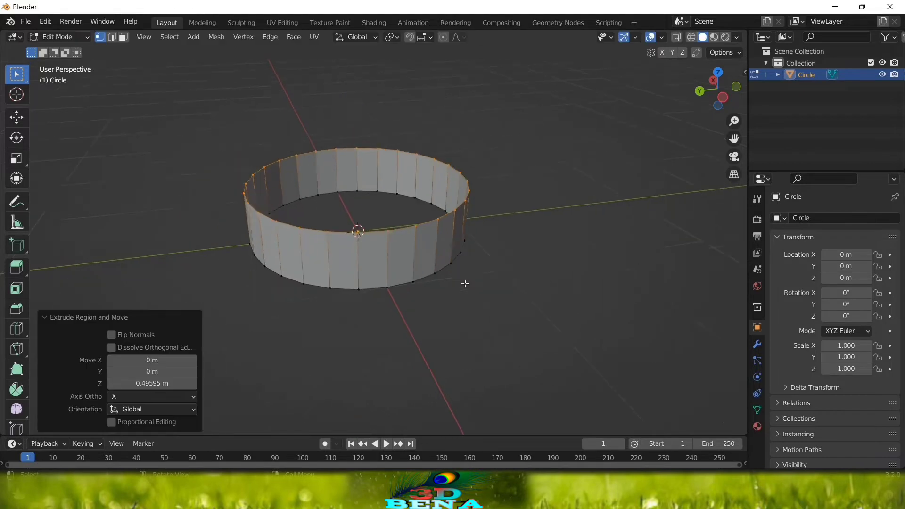
Step: Extrude the upper ring about 0.68 m up and scale it to about 1.54 so the wall flares outward
{"action": "scroll", "coordinate": [465, 283], "scroll_direction": "down", "scroll_amount": 3}
{"action": "middle_click_drag", "start_coordinate": [465, 284], "coordinate": [436, 261]}
{"action": "key", "text": "grave"}
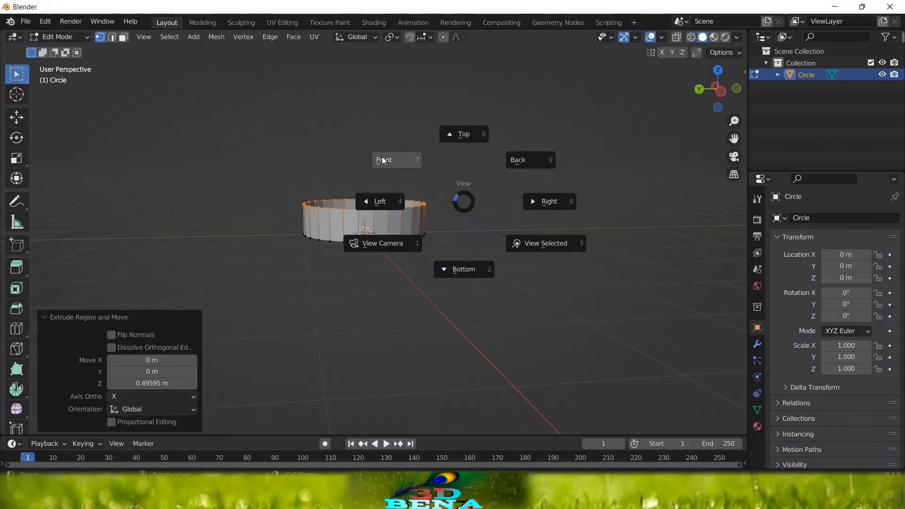
{"action": "left_click", "coordinate": [384, 161]}
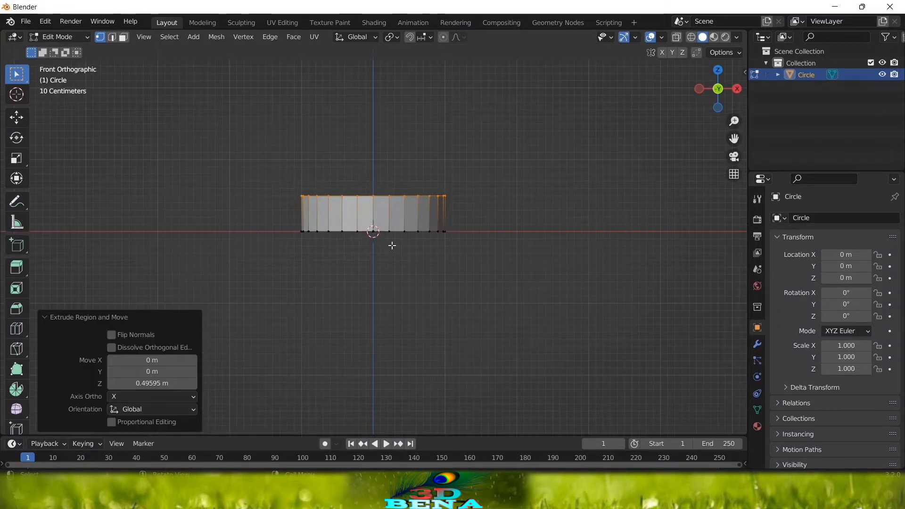
{"action": "middle_click_drag", "start_coordinate": [417, 232], "coordinate": [455, 292], "text": "shift"}
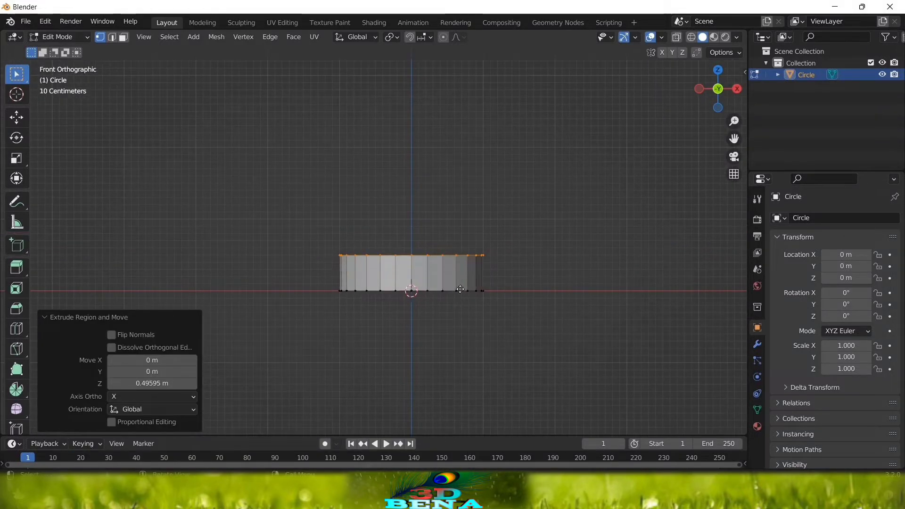
{"action": "key", "text": "e"}
{"action": "left_click", "coordinate": [454, 241]}
{"action": "key", "text": "s"}
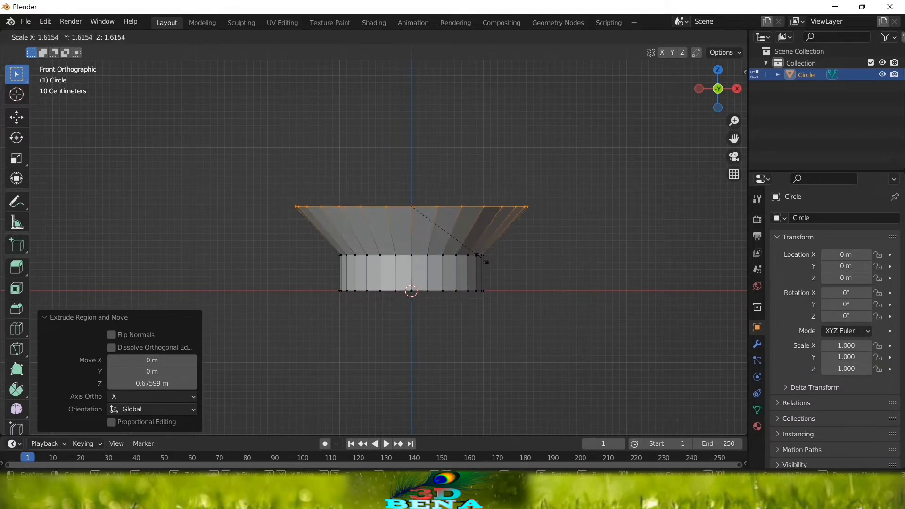
{"action": "left_click", "coordinate": [478, 256]}
Step: Extrude the upper ring straight up twice by about 0.67 m each, and scale the last ring to about 0.75
{"action": "key", "text": "e"}
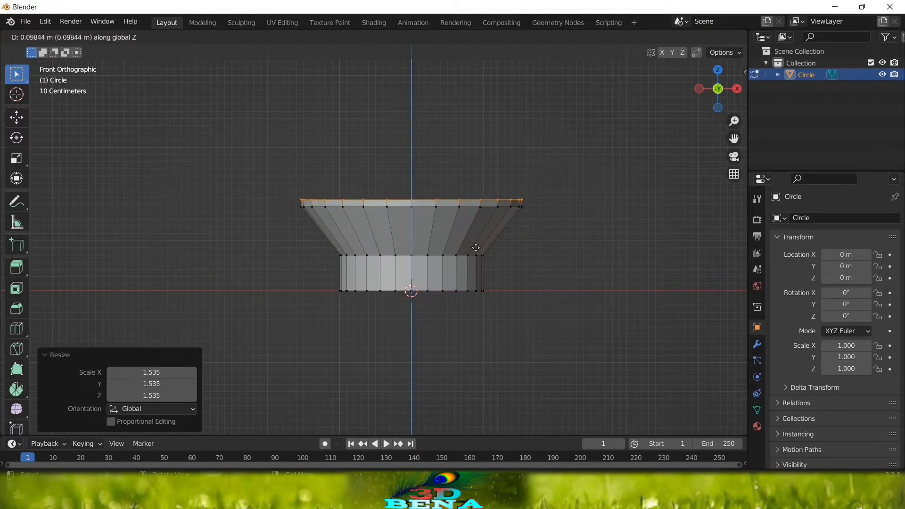
{"action": "left_click", "coordinate": [471, 207]}
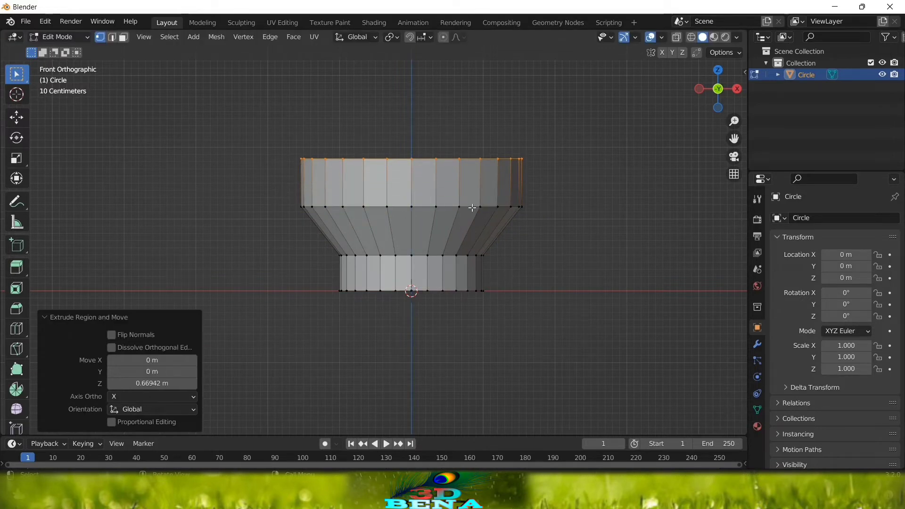
{"action": "key", "text": "e"}
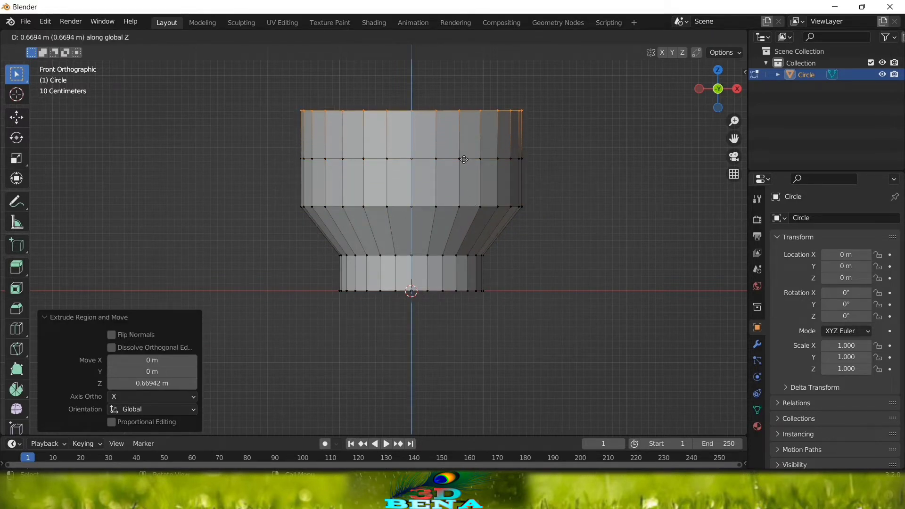
{"action": "left_click", "coordinate": [464, 159]}
{"action": "key", "text": "s"}
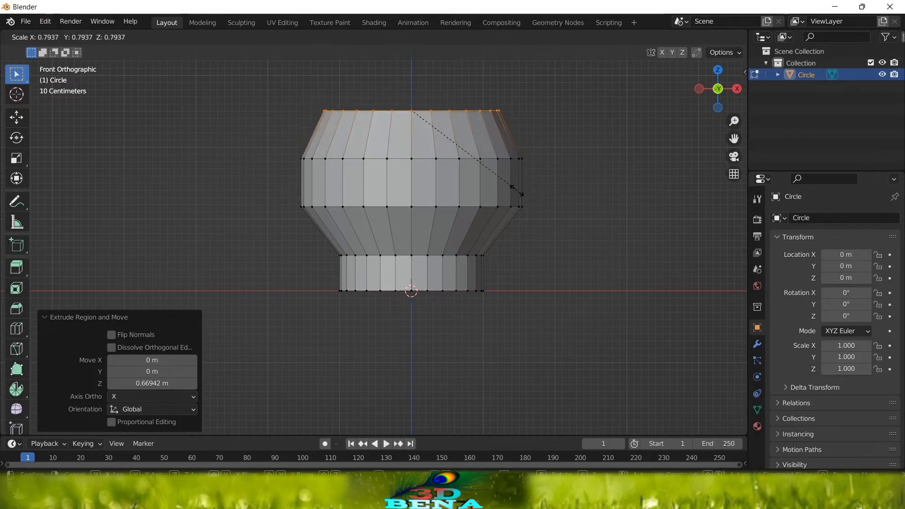
{"action": "left_click", "coordinate": [511, 186]}
Step: Extrude the upper ring about 0.39 m up and scale it to about 0.54 to form the shoulder
{"action": "key", "text": "e"}
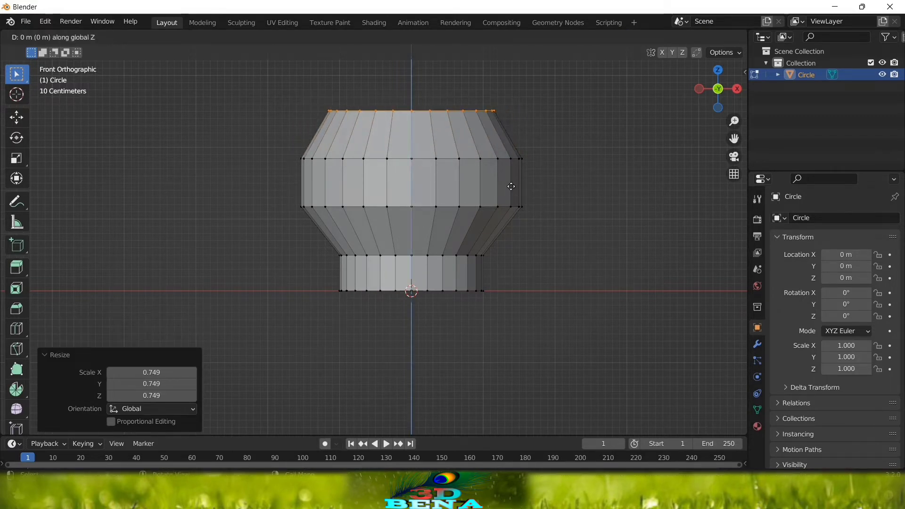
{"action": "left_click", "coordinate": [512, 157]}
{"action": "key", "text": "s"}
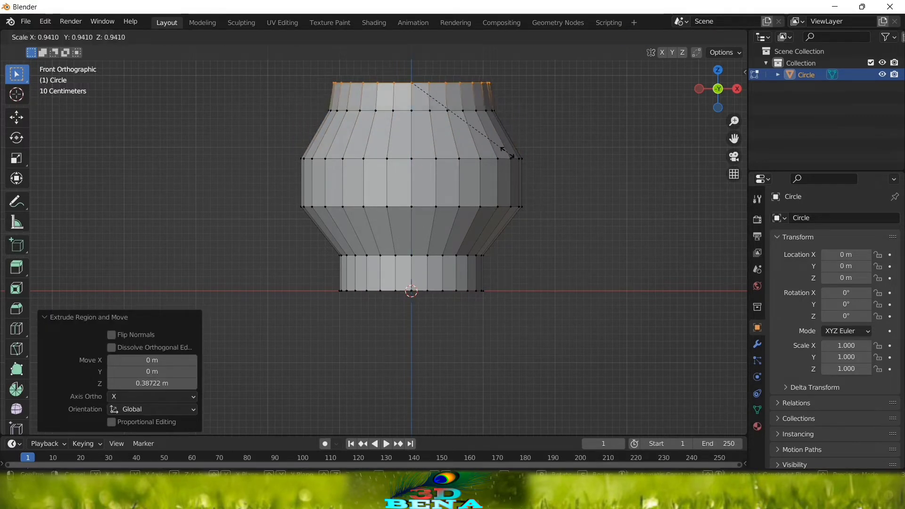
{"action": "left_click", "coordinate": [464, 125]}
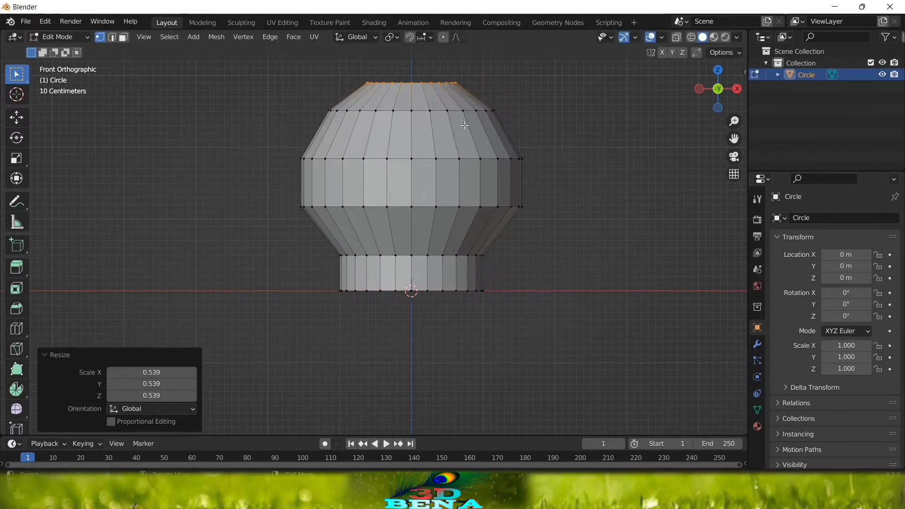
Step: Extrude a straight neck about 0.22 m high, and extrude another 0.22 m scaled to about 1.39 as a flared rim
{"action": "key", "text": "e"}
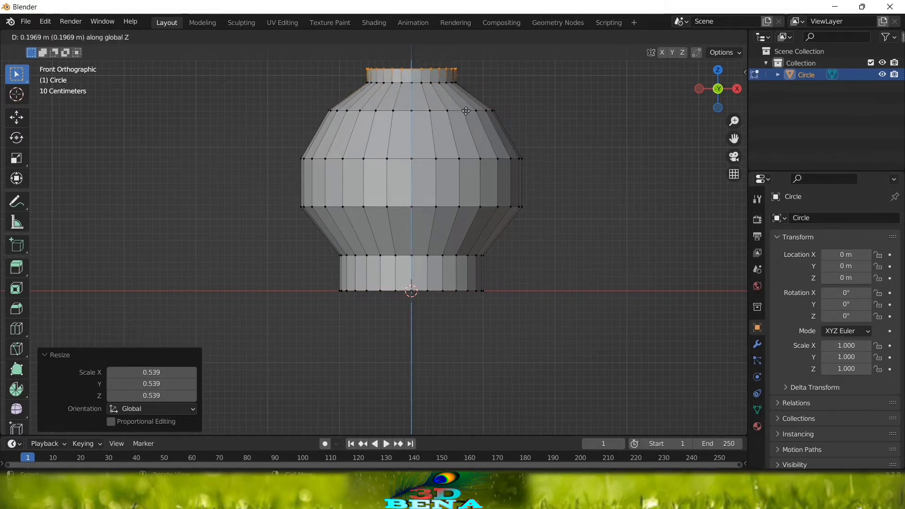
{"action": "left_click", "coordinate": [466, 110]}
{"action": "key", "text": "e"}
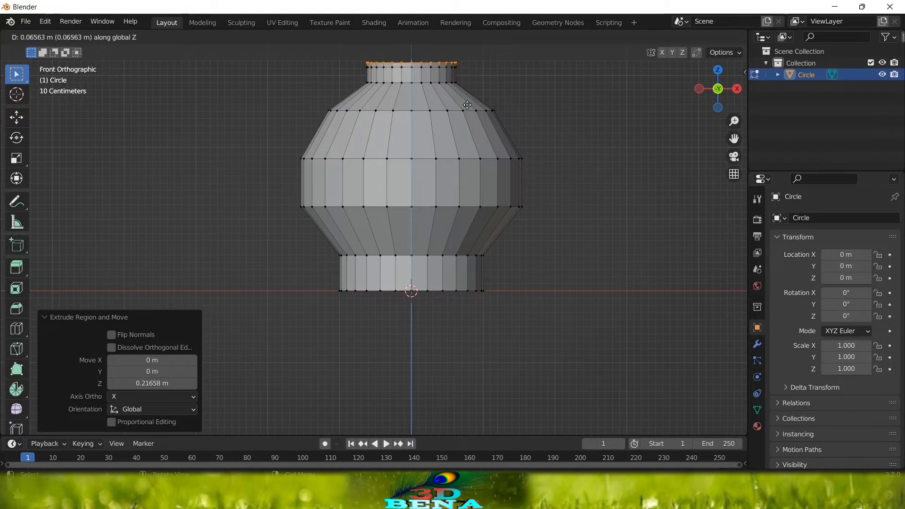
{"action": "left_click", "coordinate": [465, 93]}
{"action": "key", "text": "s"}
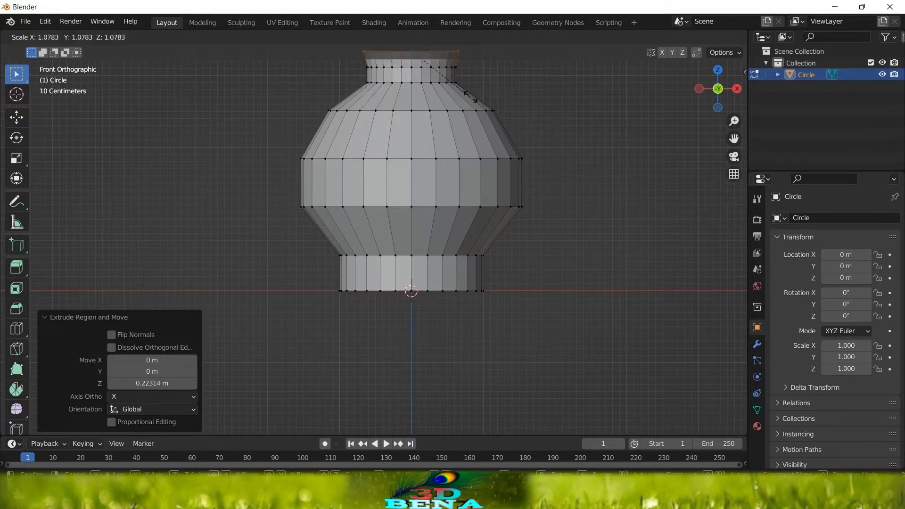
{"action": "left_click", "coordinate": [486, 112]}
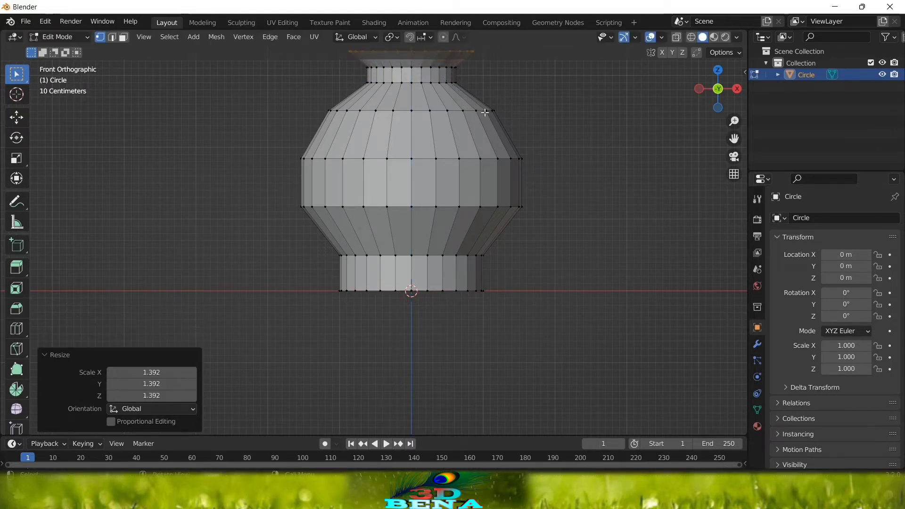
Step: Lower the flared rim ring along Z by about 0.08 m
{"action": "key", "text": "g"}
{"action": "key", "text": "z"}
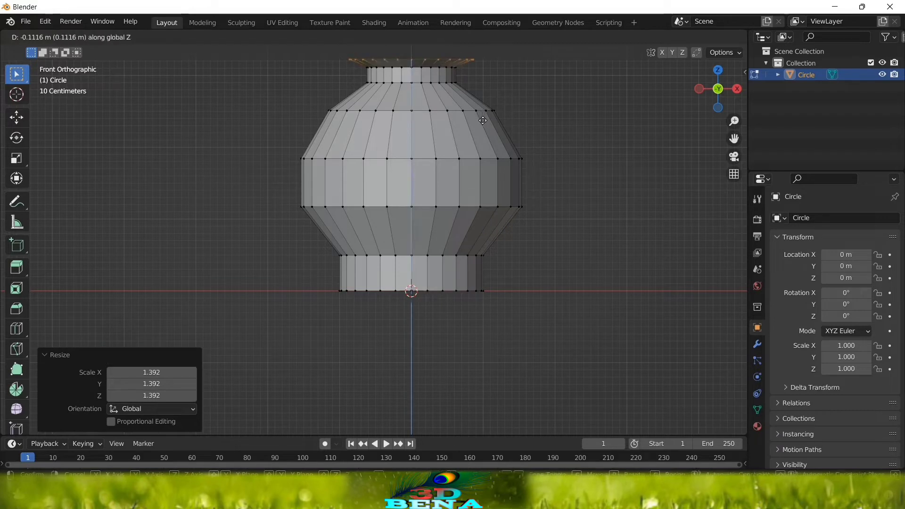
{"action": "left_click", "coordinate": [483, 117]}
Step: Extrude the rim ring about 0.32 m up and scale the new ring to about 1.03
{"action": "middle_click_drag", "start_coordinate": [481, 114], "coordinate": [462, 224], "text": "shift"}
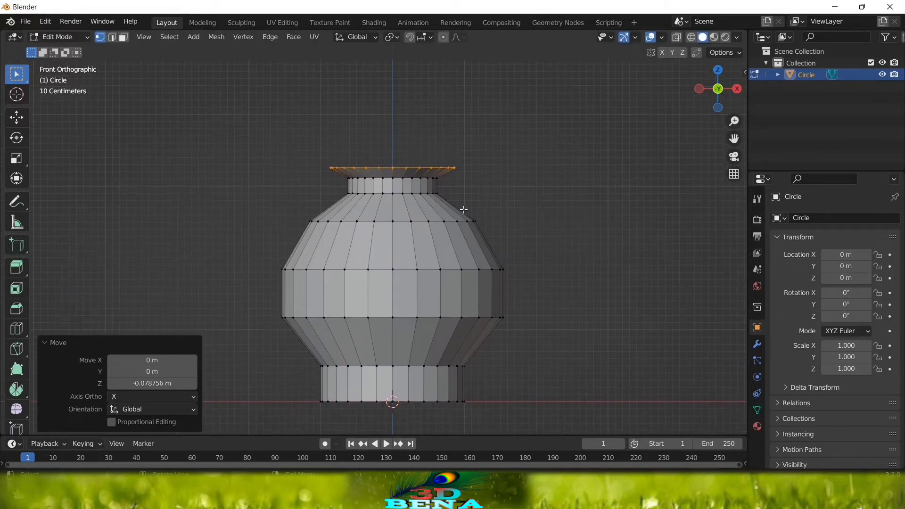
{"action": "key", "text": "g"}
{"action": "key", "text": "z"}
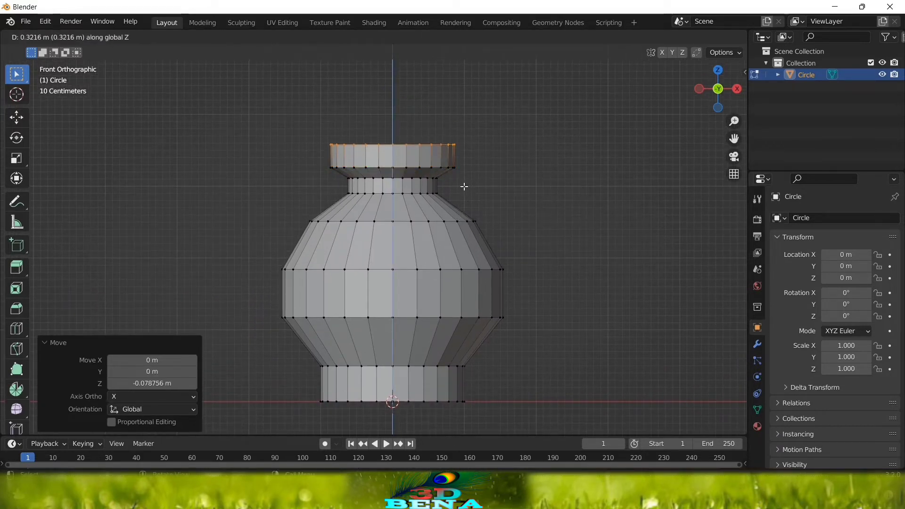
{"action": "left_click", "coordinate": [464, 187]}
{"action": "key", "text": "s"}
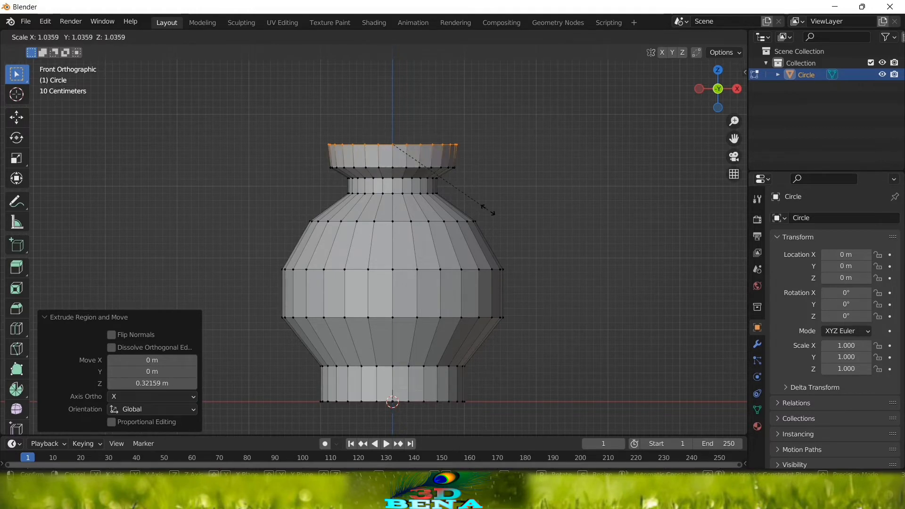
{"action": "left_click", "coordinate": [487, 209]}
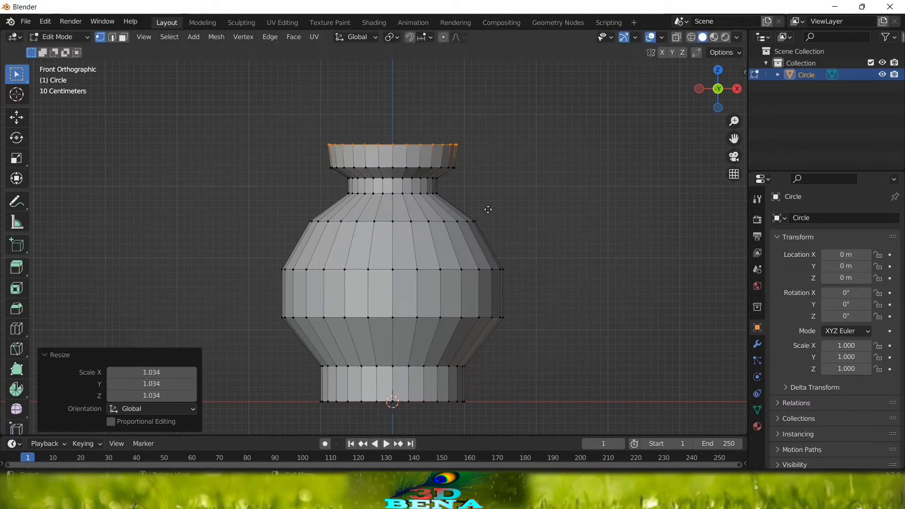
Step: Lower the uppermost ring along Z by about 0.085 m and scale it inward to about 0.8
{"action": "key", "text": "g"}
{"action": "key", "text": "z"}
{"action": "left_click", "coordinate": [488, 216]}
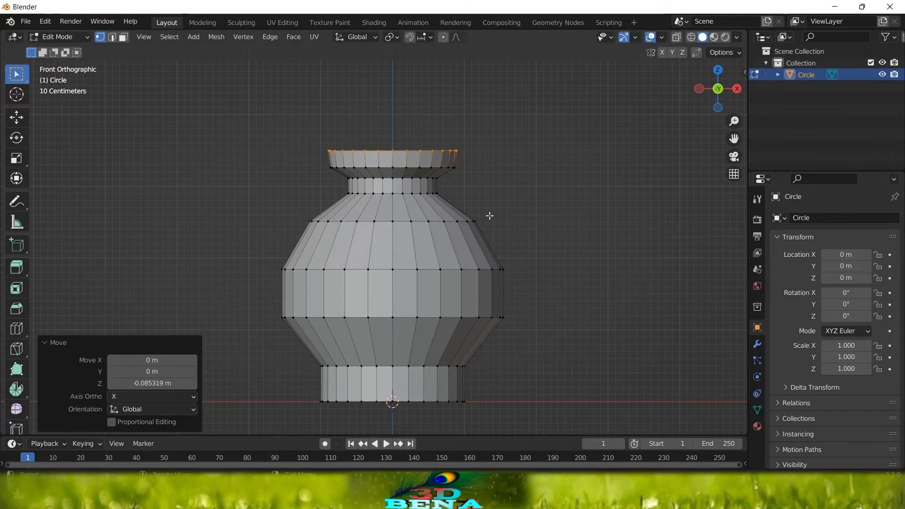
{"action": "key", "text": "s"}
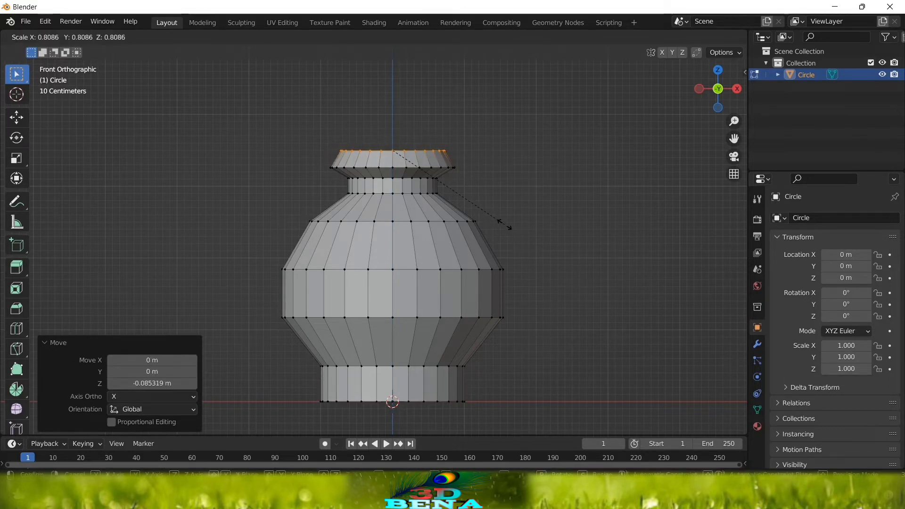
{"action": "left_click", "coordinate": [504, 224]}
Step: Select all vertices of the pot's bottom ring and scale them inward to about 0.31
{"action": "middle_click_drag", "start_coordinate": [534, 203], "coordinate": [469, 157]}
{"action": "scroll", "coordinate": [419, 363], "scroll_direction": "down", "scroll_amount": 2}
{"action": "middle_click_drag", "start_coordinate": [419, 364], "coordinate": [440, 295], "text": "shift"}
{"action": "left_click_drag", "start_coordinate": [324, 272], "coordinate": [467, 302]}
{"action": "middle_click_drag", "start_coordinate": [467, 302], "coordinate": [395, 279]}
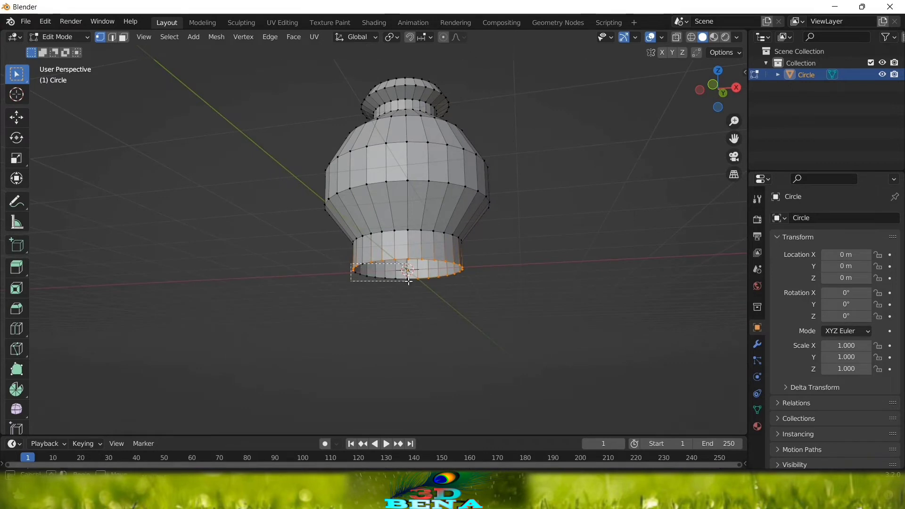
{"action": "left_click_drag", "start_coordinate": [408, 281], "coordinate": [503, 309]}
{"action": "left_click_drag", "start_coordinate": [404, 278], "coordinate": [507, 308]}
{"action": "middle_click_drag", "start_coordinate": [507, 308], "coordinate": [392, 325]}
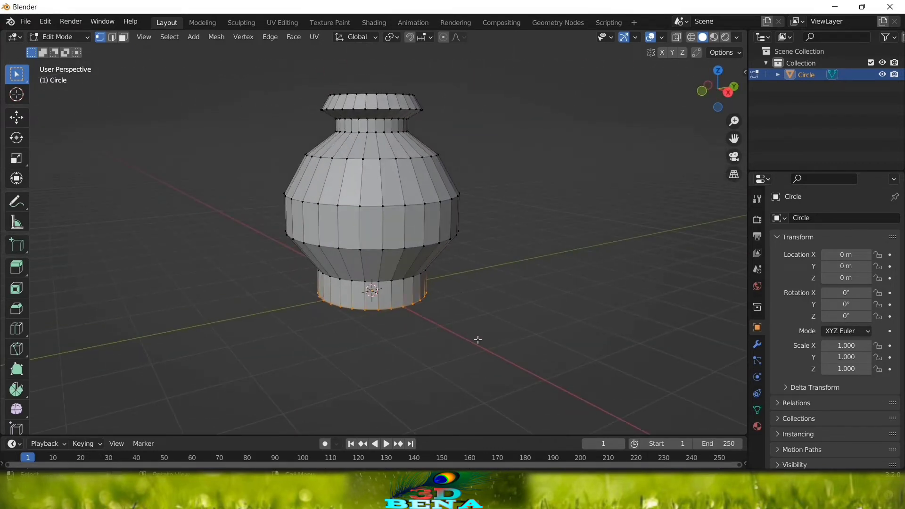
{"action": "key", "text": "s"}
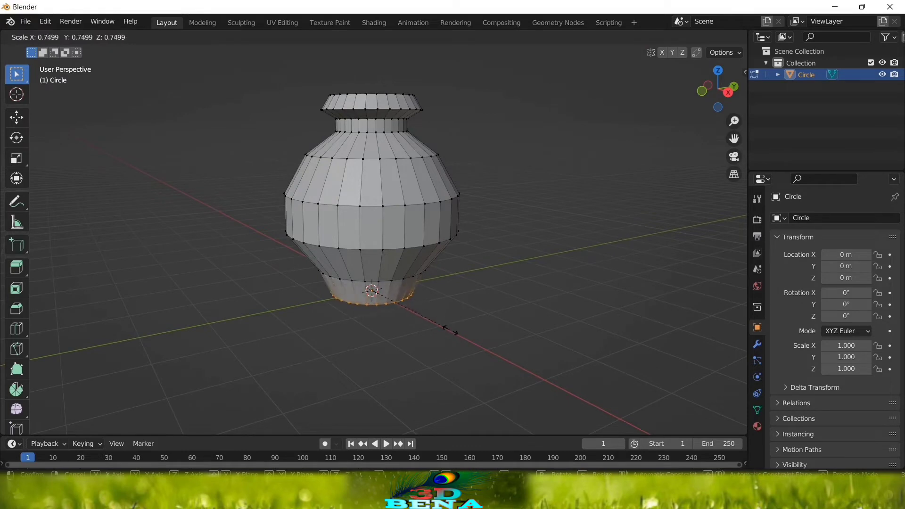
{"action": "left_click", "coordinate": [411, 300]}
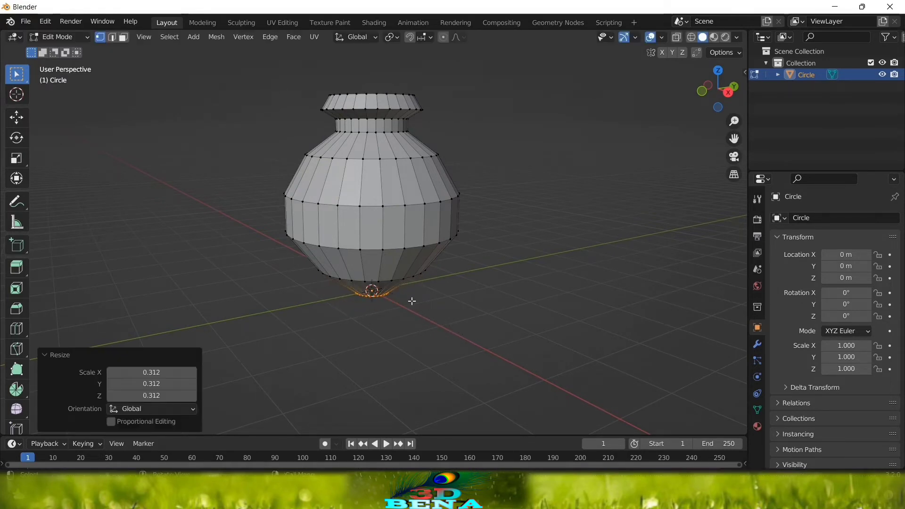
Step: Switch to the front view and raise the pot's bottom ring about 0.175 m along Z
{"action": "key", "text": "grave"}
{"action": "left_click", "coordinate": [375, 241]}
{"action": "scroll", "coordinate": [447, 296], "scroll_direction": "up", "scroll_amount": 5}
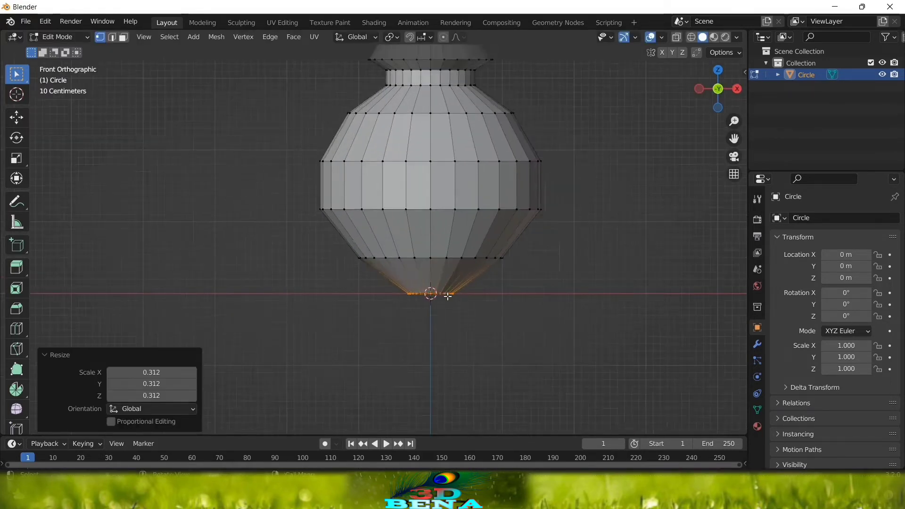
{"action": "key", "text": "g"}
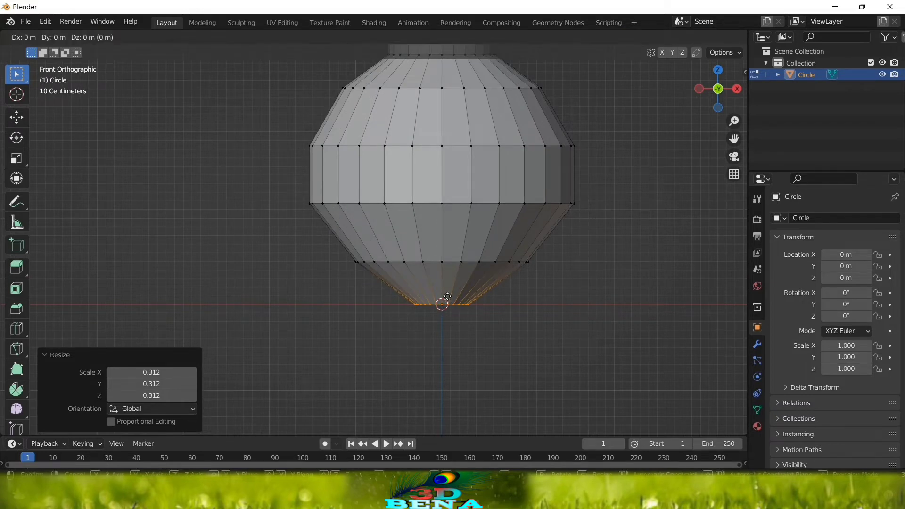
{"action": "left_click", "coordinate": [441, 282]}
Step: Extrude the bottom ring about 0.19 m down along Z and scale the new ring to about 0.078
{"action": "key", "text": "g"}
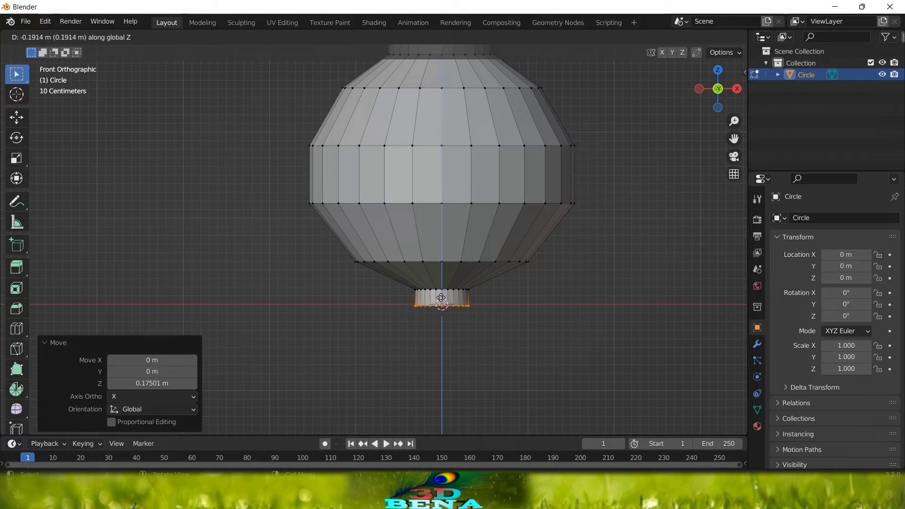
{"action": "left_click", "coordinate": [441, 298]}
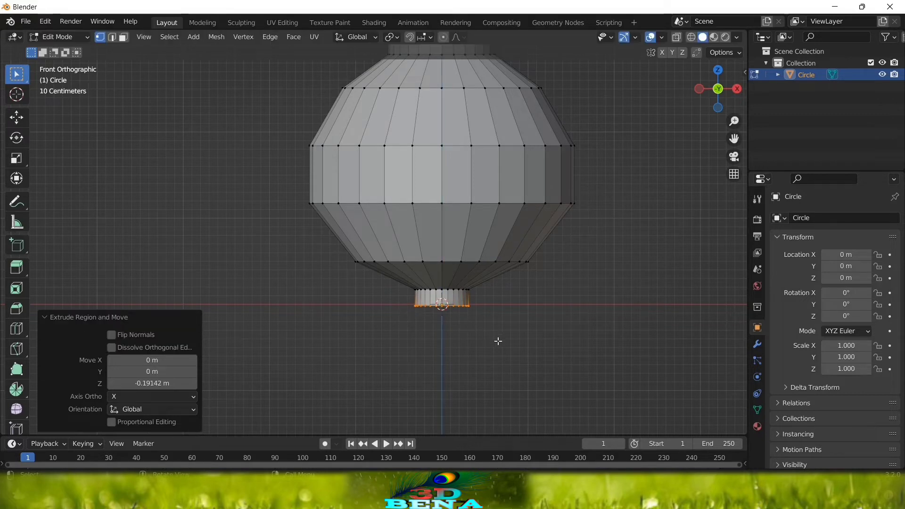
{"action": "key", "text": "s"}
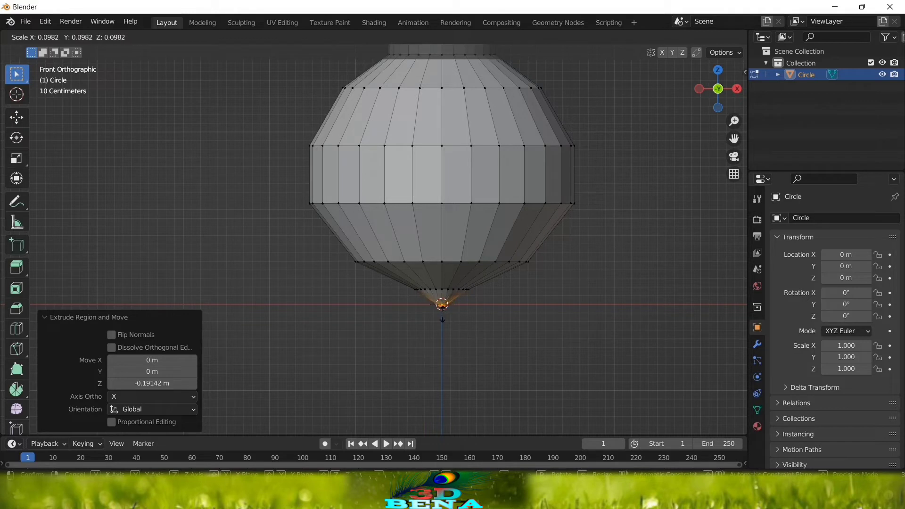
{"action": "left_click", "coordinate": [448, 313]}
Step: Raise the shrunken bottom ring about 0.175 m along Z to flatten the base, and return to Object Mode
{"action": "key", "text": "g"}
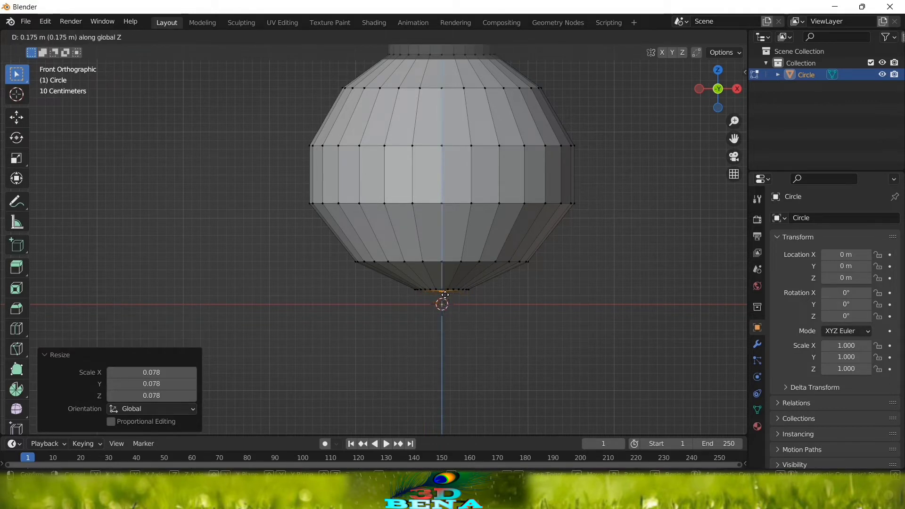
{"action": "left_click", "coordinate": [447, 294]}
{"action": "middle_click_drag", "start_coordinate": [447, 295], "coordinate": [480, 324]}
{"action": "scroll", "coordinate": [414, 303], "scroll_direction": "down", "scroll_amount": 5}
{"action": "key", "text": "Tab"}
{"action": "middle_click_drag", "start_coordinate": [385, 313], "coordinate": [398, 275]}
{"action": "scroll", "coordinate": [446, 255], "scroll_direction": "up", "scroll_amount": 5}
{"action": "scroll", "coordinate": [441, 248], "scroll_direction": "down", "scroll_amount": 5}
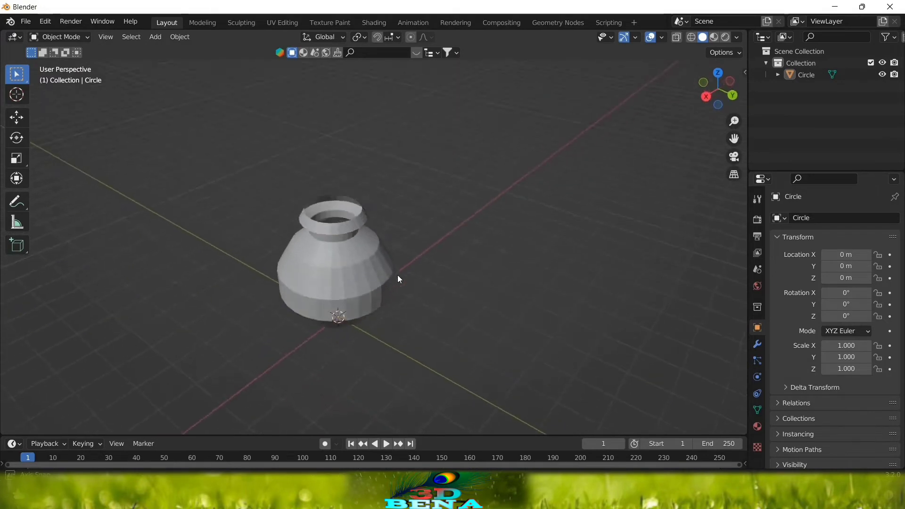
{"action": "scroll", "coordinate": [358, 277], "scroll_direction": "up", "scroll_amount": 2}
Step: Select the pot and add a Solidify modifier to it
{"action": "left_click", "coordinate": [357, 275]}
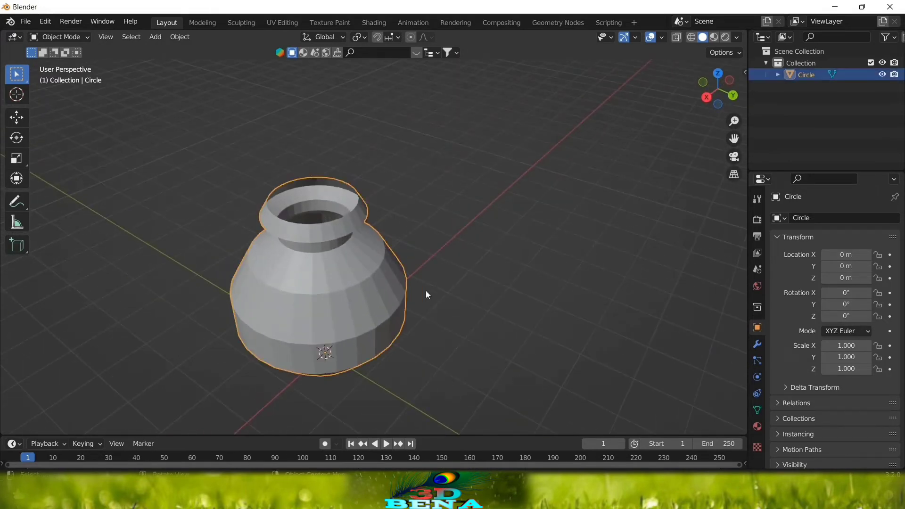
{"action": "left_click", "coordinate": [756, 344]}
{"action": "left_click", "coordinate": [819, 219]}
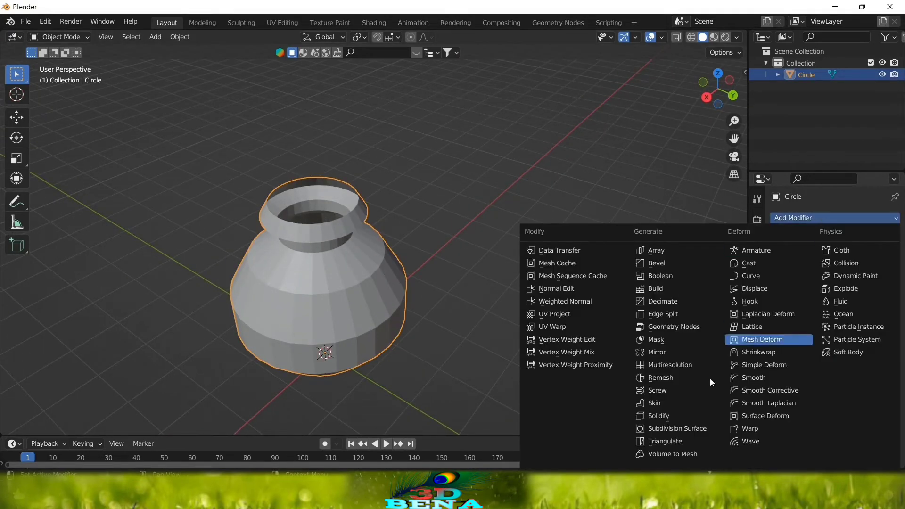
{"action": "left_click", "coordinate": [669, 418]}
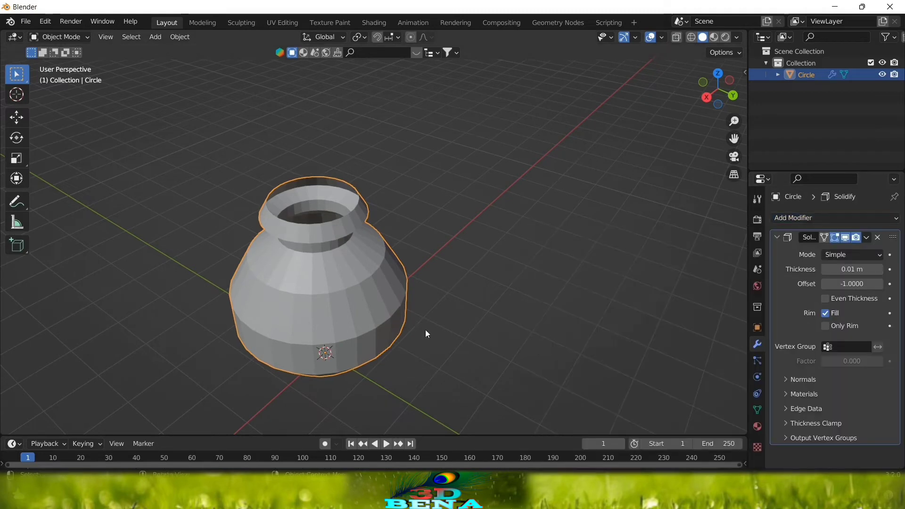
Step: Set the Solidify thickness to 0.05 m
{"action": "left_click", "coordinate": [878, 272]}
{"action": "left_click", "coordinate": [879, 271]}
{"action": "left_click", "coordinate": [878, 272]}
{"action": "left_click", "coordinate": [878, 272]}
{"action": "left_click", "coordinate": [878, 271]}
{"action": "scroll", "coordinate": [427, 196], "scroll_direction": "up", "scroll_amount": 5}
{"action": "middle_click_drag", "start_coordinate": [382, 195], "coordinate": [479, 181]}
{"action": "left_click", "coordinate": [825, 269]}
{"action": "middle_click_drag", "start_coordinate": [417, 350], "coordinate": [403, 309]}
{"action": "scroll", "coordinate": [403, 310], "scroll_direction": "down", "scroll_amount": 1}
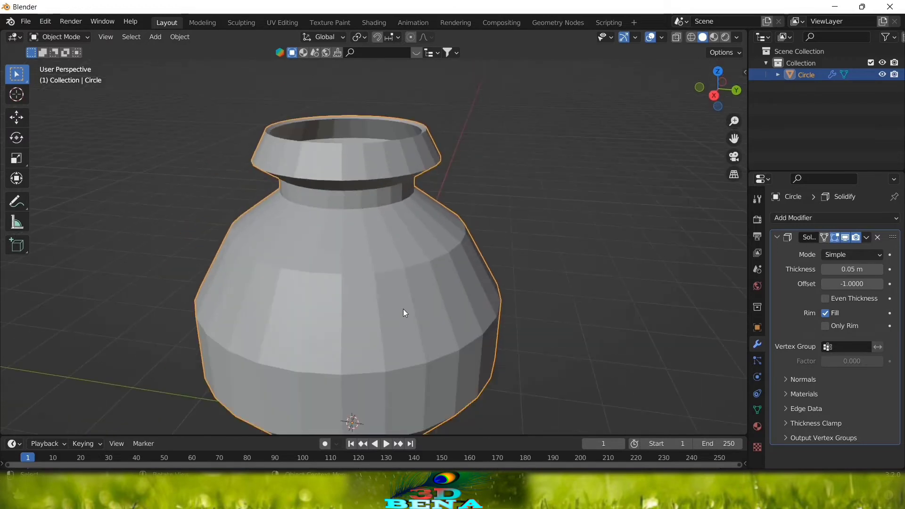
Step: Add a Subdivision Surface modifier to the pot and increase the Solidify thickness to 0.1 m
{"action": "left_click", "coordinate": [892, 219]}
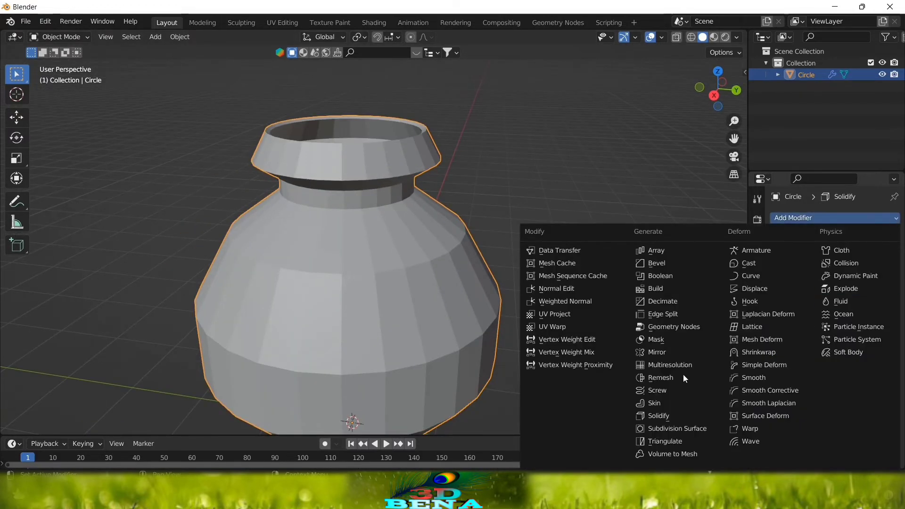
{"action": "left_click", "coordinate": [697, 428]}
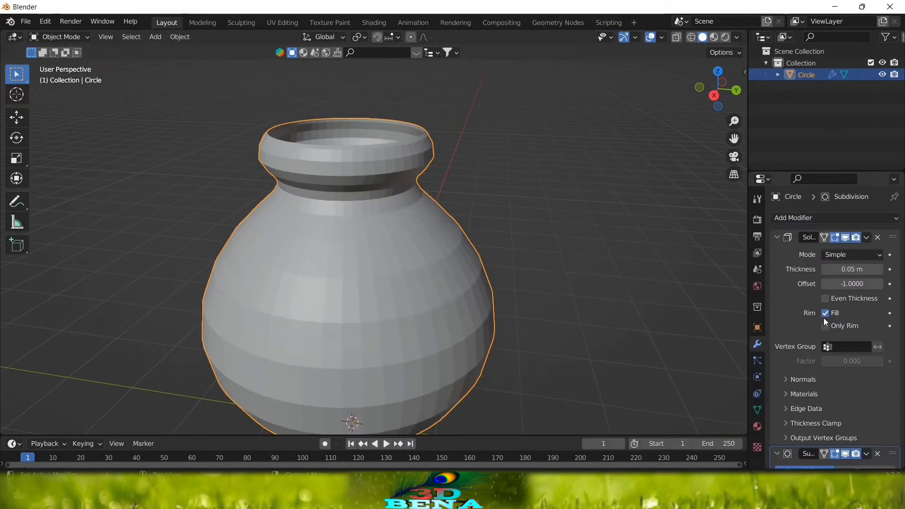
{"action": "left_click", "coordinate": [880, 270]}
{"action": "left_click", "coordinate": [881, 269]}
{"action": "left_click", "coordinate": [881, 269]}
{"action": "left_click", "coordinate": [881, 270]}
{"action": "left_click", "coordinate": [881, 269]}
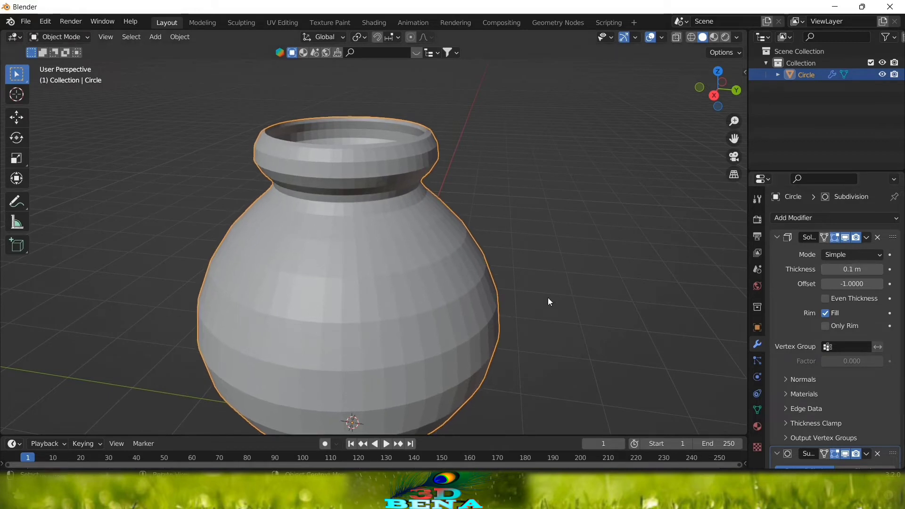
Step: Apply Shade Smooth to the pot in Object Mode and deselect it
{"action": "scroll", "coordinate": [548, 298], "scroll_direction": "down", "scroll_amount": 2}
{"action": "middle_click_drag", "start_coordinate": [548, 298], "coordinate": [525, 307]}
{"action": "key", "text": "Tab"}
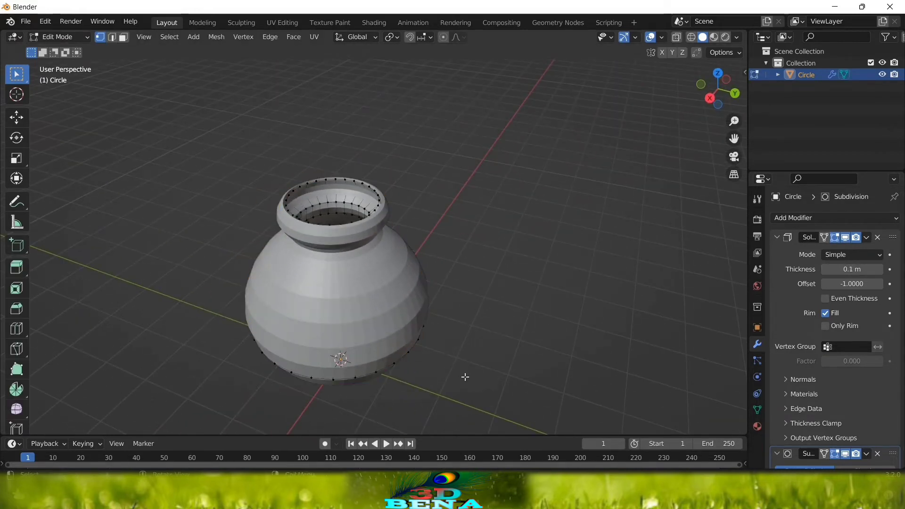
{"action": "scroll", "coordinate": [475, 340], "scroll_direction": "up", "scroll_amount": 3}
{"action": "key", "text": "Tab"}
{"action": "middle_click_drag", "start_coordinate": [476, 339], "coordinate": [502, 317]}
{"action": "scroll", "coordinate": [465, 322], "scroll_direction": "down", "scroll_amount": 2}
{"action": "right_click", "coordinate": [397, 271]}
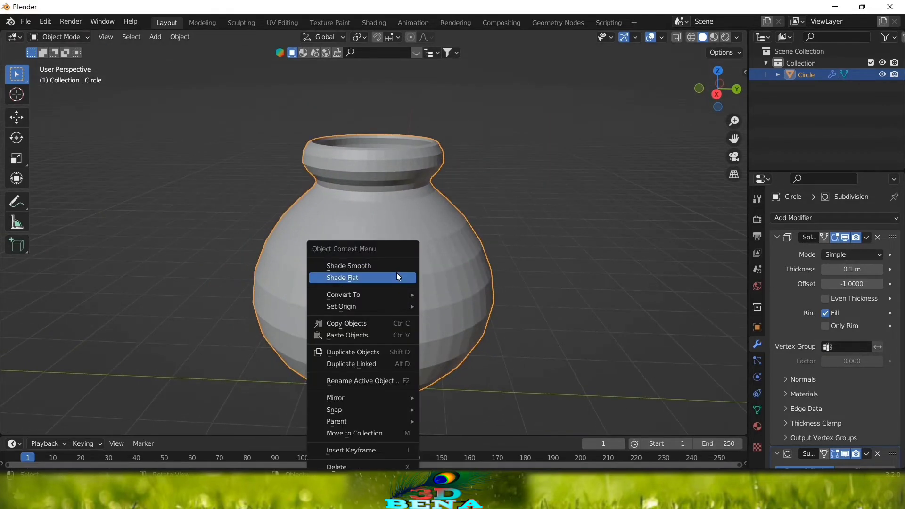
{"action": "left_click", "coordinate": [389, 266]}
{"action": "left_click", "coordinate": [573, 276]}
{"action": "middle_click_drag", "start_coordinate": [485, 268], "coordinate": [500, 289]}
{"action": "scroll", "coordinate": [498, 289], "scroll_direction": "down", "scroll_amount": 4}
{"action": "scroll", "coordinate": [471, 264], "scroll_direction": "up", "scroll_amount": 2}
{"action": "middle_click_drag", "start_coordinate": [420, 277], "coordinate": [402, 264]}
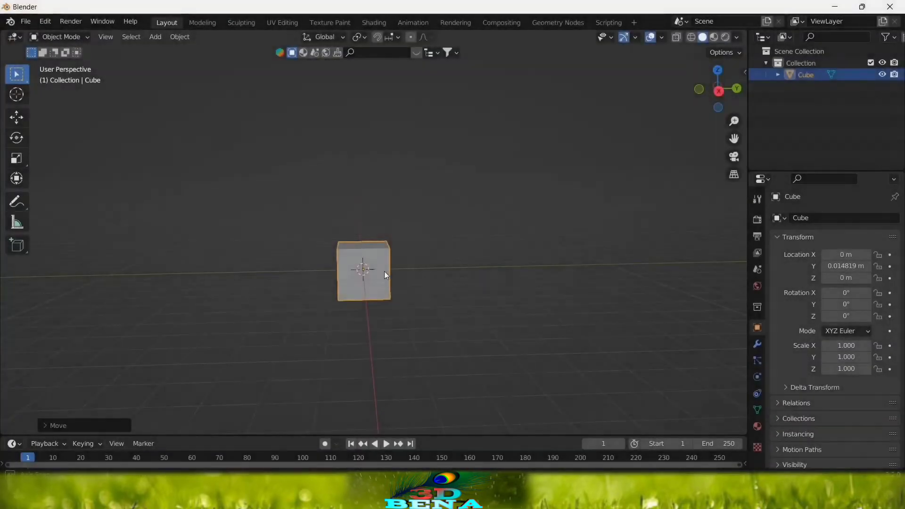
Step: Stretch the cube to a Z scale of about 5.83 and thin it to about 0.26 in Y and 0.21 in X
{"action": "key", "text": "s"}
{"action": "key", "text": "z"}
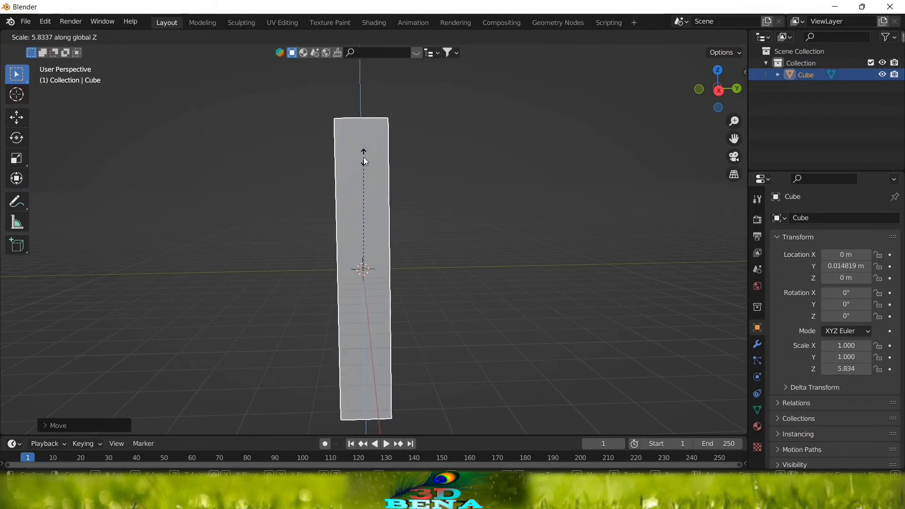
{"action": "left_click", "coordinate": [364, 157]}
{"action": "key", "text": "s"}
{"action": "key", "text": "y"}
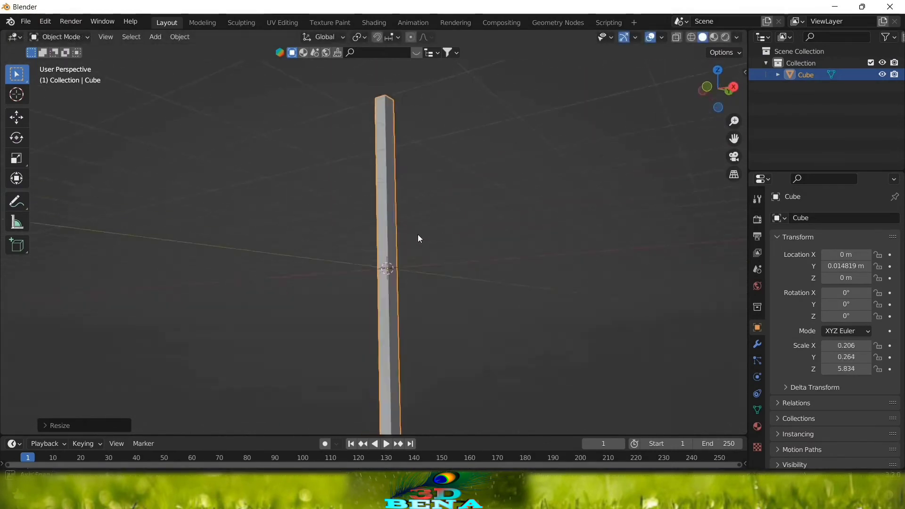
Step: Shorten the bar along Z to a scale of about 2.64
{"action": "middle_click_drag", "start_coordinate": [418, 234], "coordinate": [338, 270]}
{"action": "middle_click_drag", "start_coordinate": [435, 328], "coordinate": [421, 352]}
{"action": "key", "text": "s"}
{"action": "key", "text": "z"}
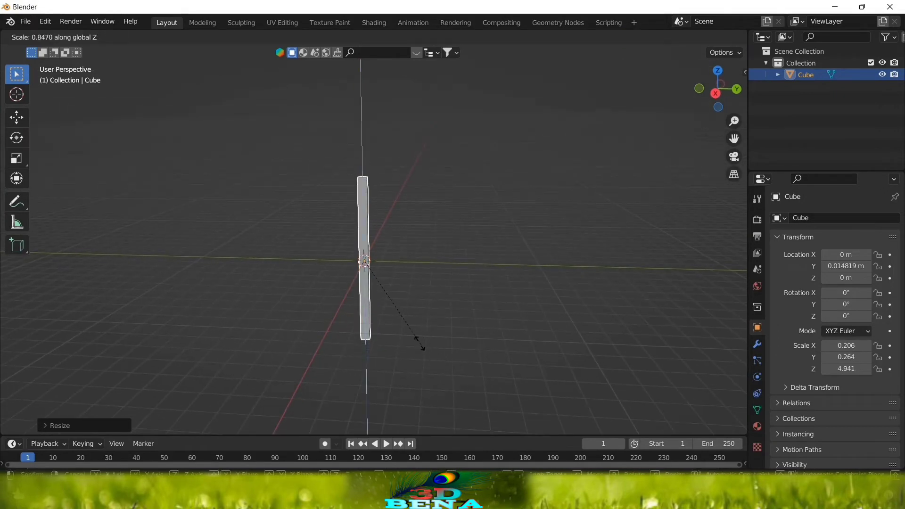
{"action": "left_click", "coordinate": [393, 314]}
{"action": "scroll", "coordinate": [448, 302], "scroll_direction": "up", "scroll_amount": 3}
{"action": "middle_click_drag", "start_coordinate": [395, 318], "coordinate": [196, 123]}
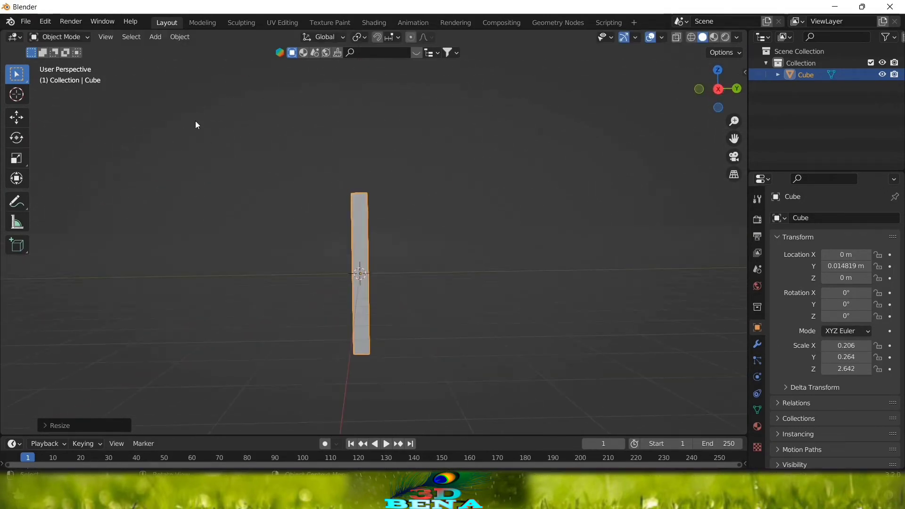
Step: Examine the bar from the left and right orthographic views
{"action": "key", "text": "grave"}
{"action": "left_click", "coordinate": [433, 182]}
{"action": "key", "text": "grave"}
{"action": "left_click", "coordinate": [434, 242]}
{"action": "key", "text": "grave"}
{"action": "left_click", "coordinate": [356, 220]}
{"action": "key", "text": "grave"}
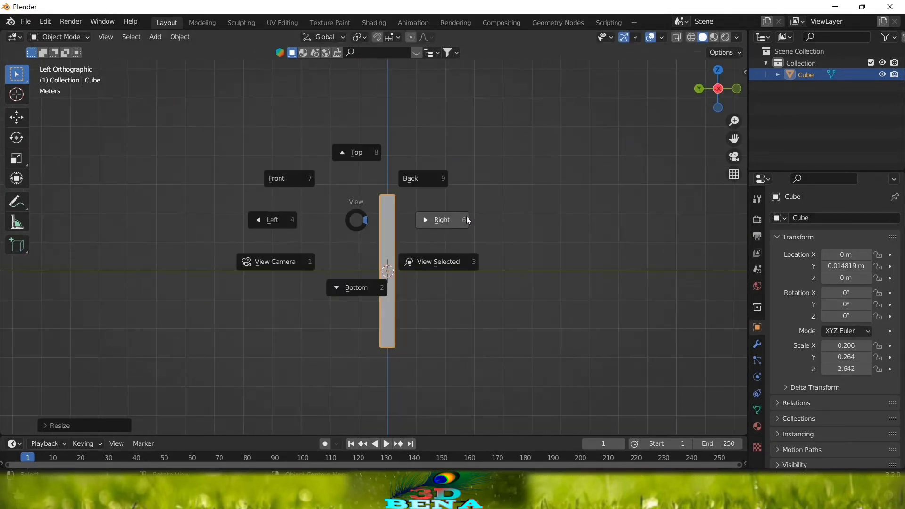
{"action": "left_click", "coordinate": [466, 218]}
{"action": "middle_click_drag", "start_coordinate": [367, 288], "coordinate": [420, 298], "text": "shift"}
Step: Add two evenly spaced lengthwise loop cuts to the bar in Edit Mode
{"action": "key", "text": "Tab"}
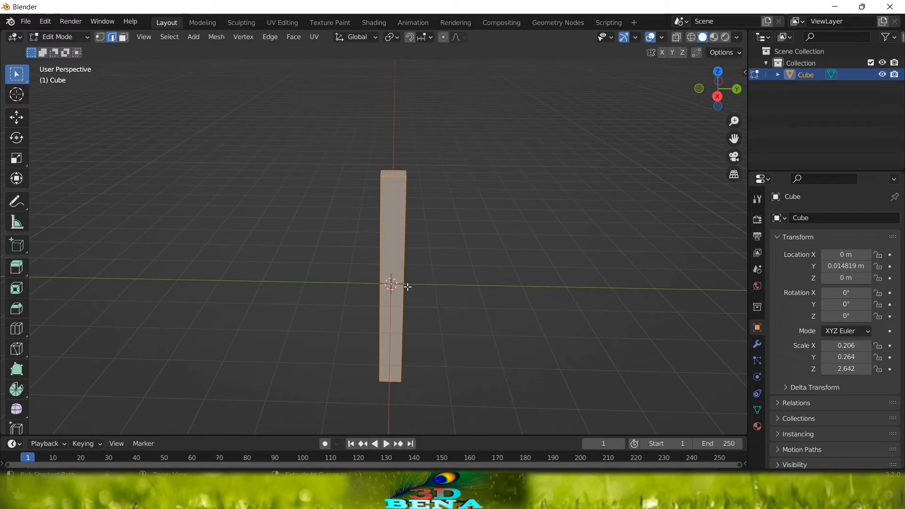
{"action": "left_click", "coordinate": [394, 183]}
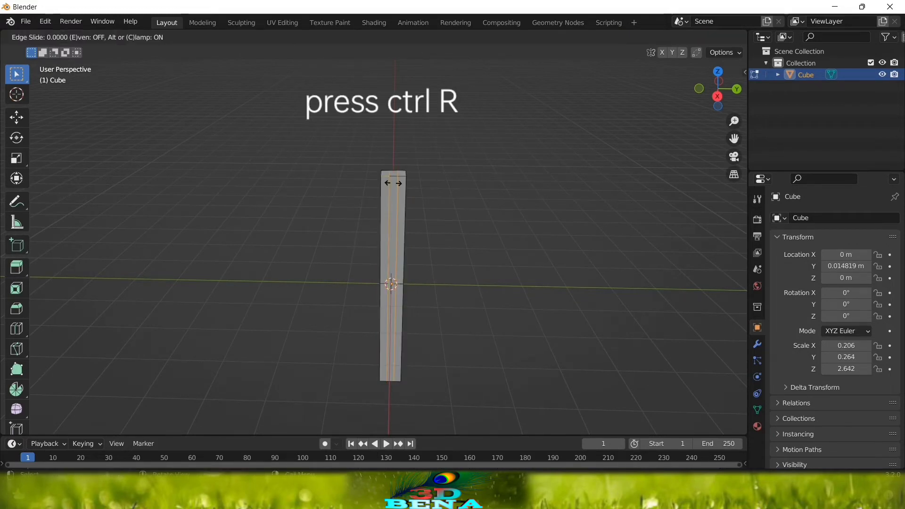
{"action": "left_click", "coordinate": [394, 183]}
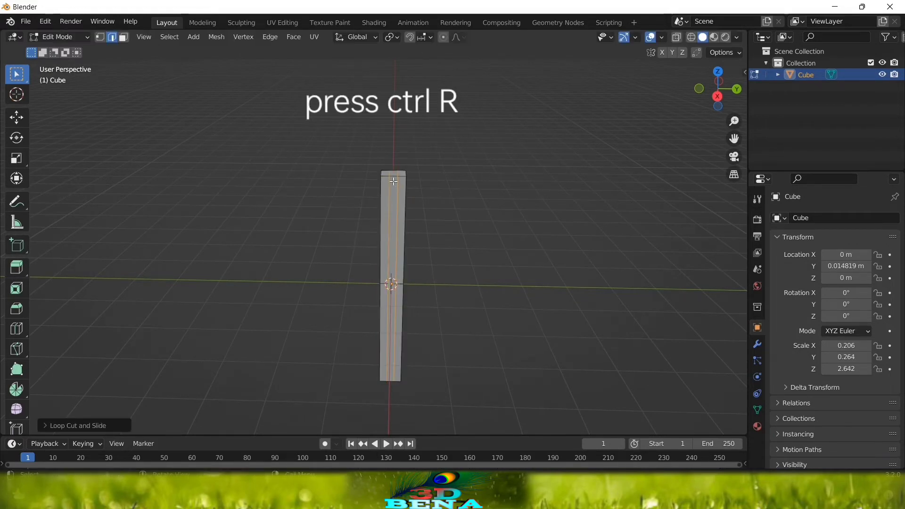
Step: Select the middle strip of faces around the bar in face mode and delete those faces
{"action": "left_click", "coordinate": [123, 38]}
{"action": "middle_click_drag", "start_coordinate": [429, 262], "coordinate": [372, 194], "text": "shift"}
{"action": "scroll", "coordinate": [372, 195], "scroll_direction": "up", "scroll_amount": 3}
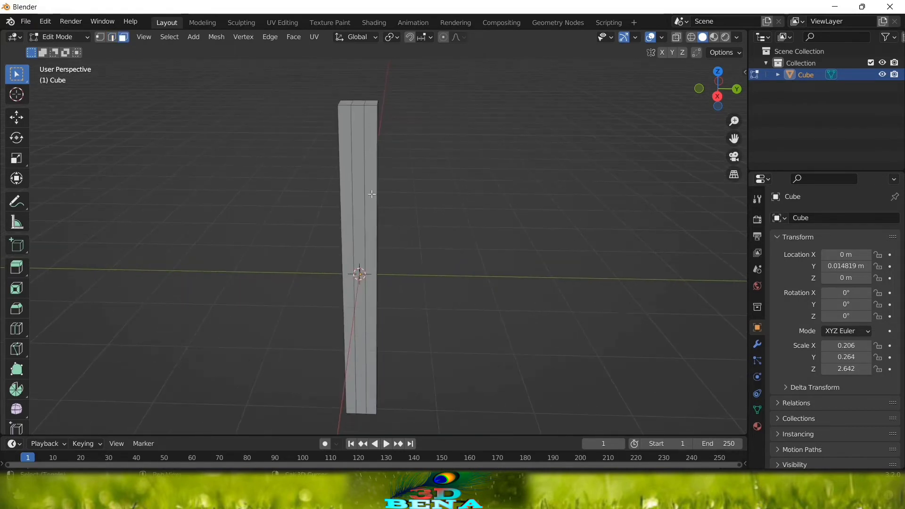
{"action": "left_click", "coordinate": [358, 184]}
{"action": "scroll", "coordinate": [369, 253], "scroll_direction": "down", "scroll_amount": 4}
{"action": "middle_click_drag", "start_coordinate": [370, 252], "coordinate": [394, 247]}
{"action": "scroll", "coordinate": [372, 192], "scroll_direction": "up", "scroll_amount": 4}
{"action": "key", "text": "x"}
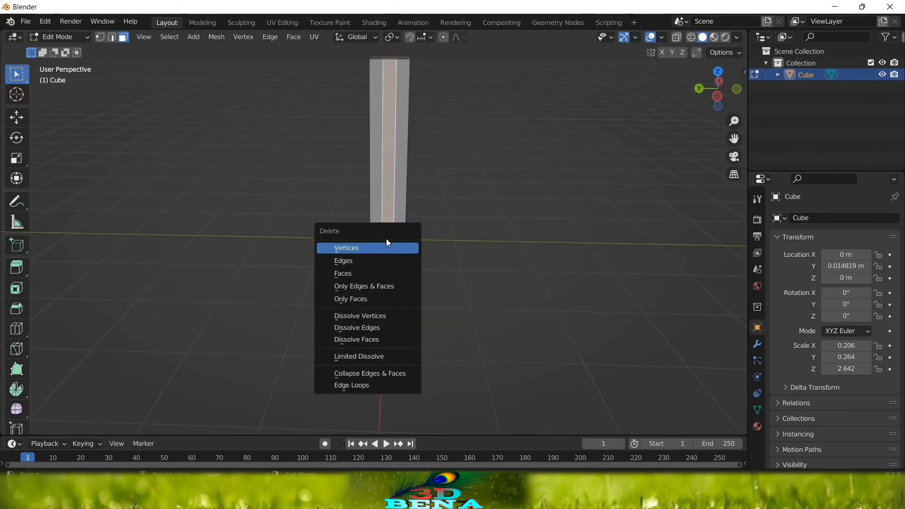
{"action": "left_click", "coordinate": [355, 274]}
Step: Select the two long inner edges of the first half-bar and close its open side with Bridge Edge Loops
{"action": "middle_click_drag", "start_coordinate": [354, 273], "coordinate": [300, 193]}
{"action": "scroll", "coordinate": [390, 297], "scroll_direction": "up", "scroll_amount": 5}
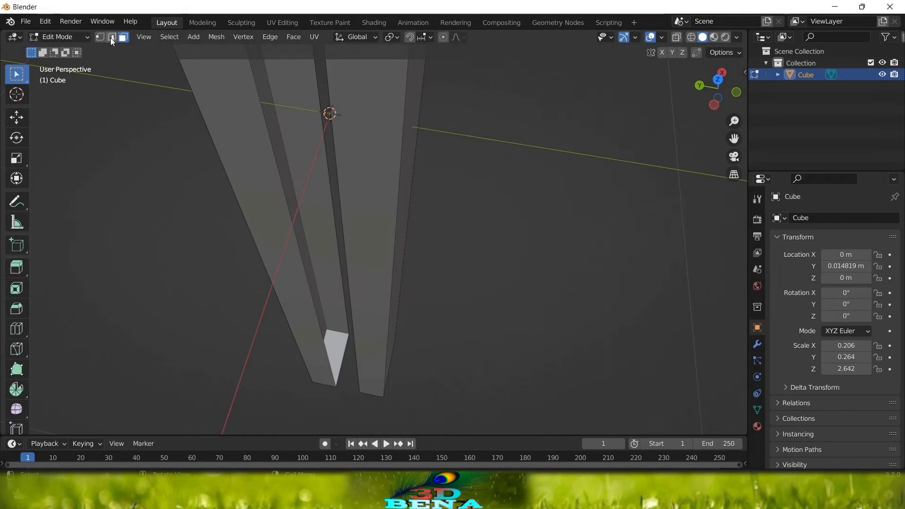
{"action": "left_click", "coordinate": [112, 38]}
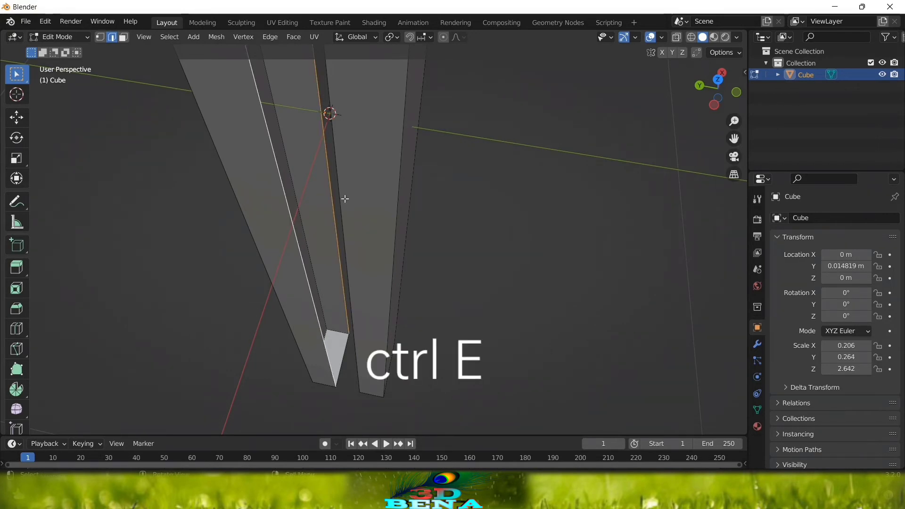
{"action": "key", "text": "ctrl+e"}
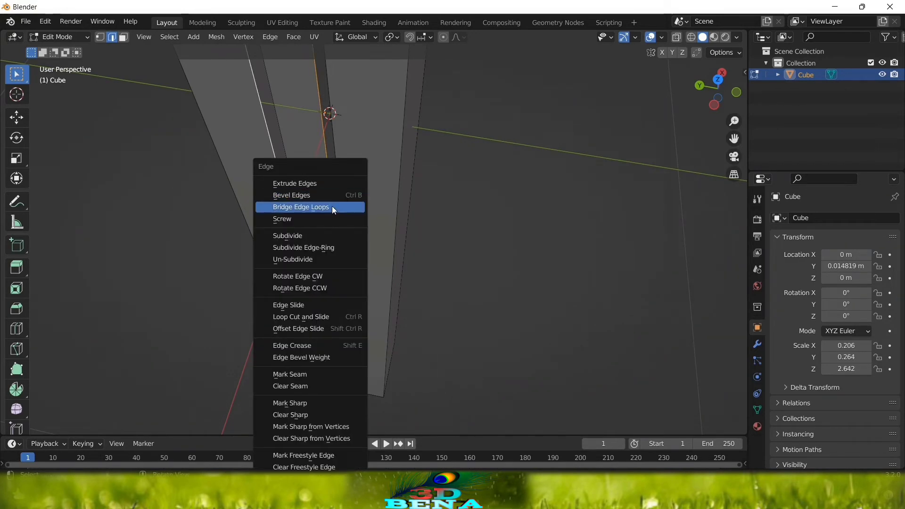
{"action": "left_click", "coordinate": [333, 208]}
Step: Bridge the two long inner edges of the other half-bar to close its open side
{"action": "middle_click_drag", "start_coordinate": [394, 263], "coordinate": [317, 233]}
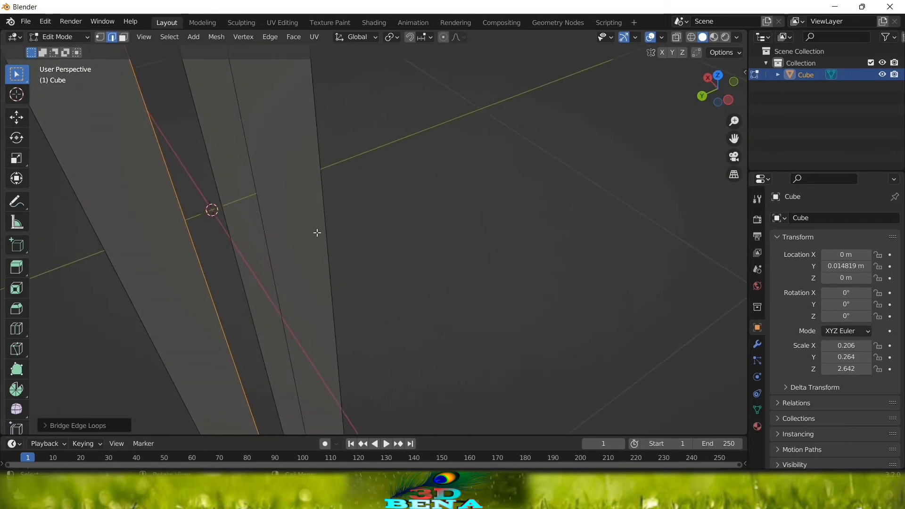
{"action": "left_click", "coordinate": [268, 231]}
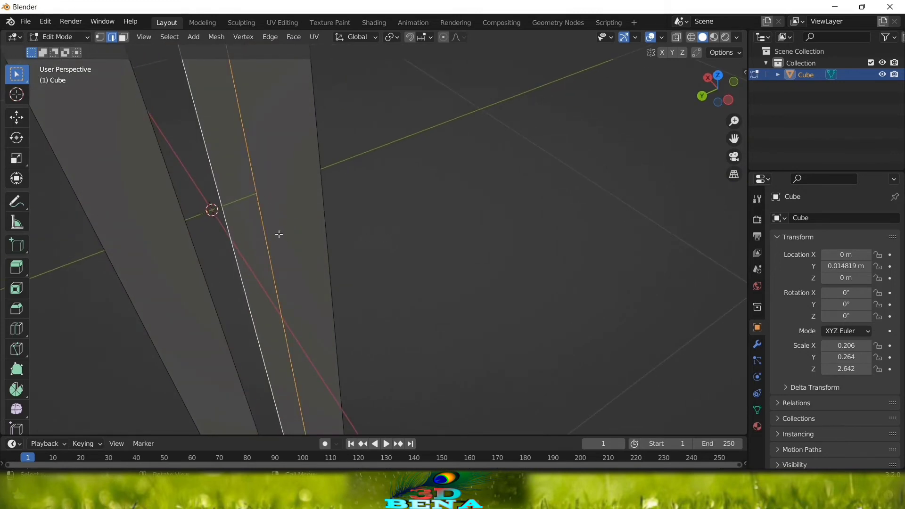
{"action": "key", "text": "ctrl+e"}
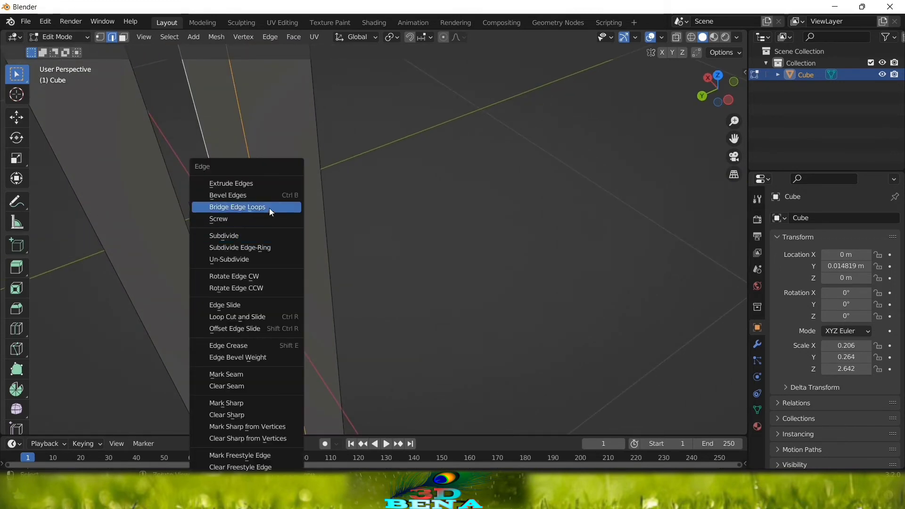
{"action": "left_click", "coordinate": [276, 211]}
Step: Undo the last action on the split bars and return to Object Mode
{"action": "middle_click_drag", "start_coordinate": [276, 211], "coordinate": [433, 244]}
{"action": "key", "text": "grave"}
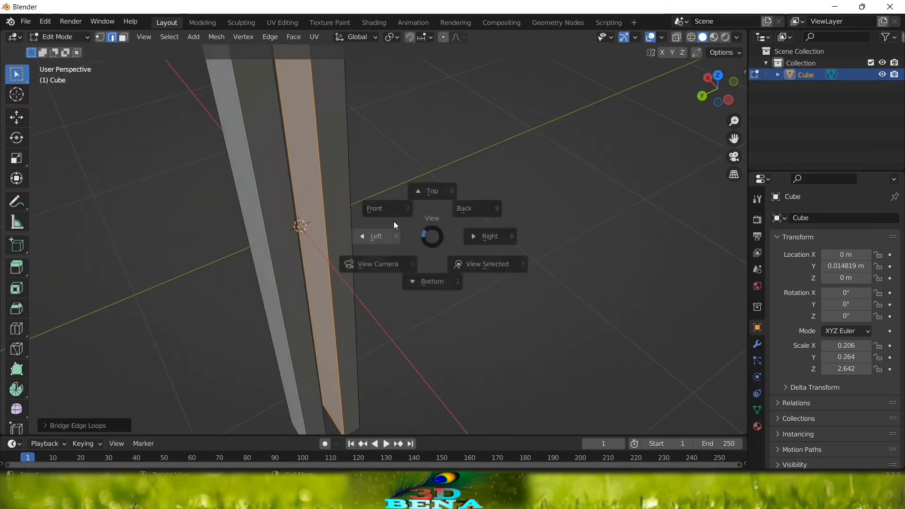
{"action": "left_click", "coordinate": [354, 200]}
{"action": "middle_click_drag", "start_coordinate": [533, 253], "coordinate": [361, 277]}
{"action": "key", "text": "ctrl+z"}
{"action": "middle_click_drag", "start_coordinate": [425, 313], "coordinate": [457, 364]}
{"action": "key", "text": "Tab"}
{"action": "scroll", "coordinate": [471, 292], "scroll_direction": "down", "scroll_amount": 1}
{"action": "scroll", "coordinate": [394, 326], "scroll_direction": "down", "scroll_amount": 1}
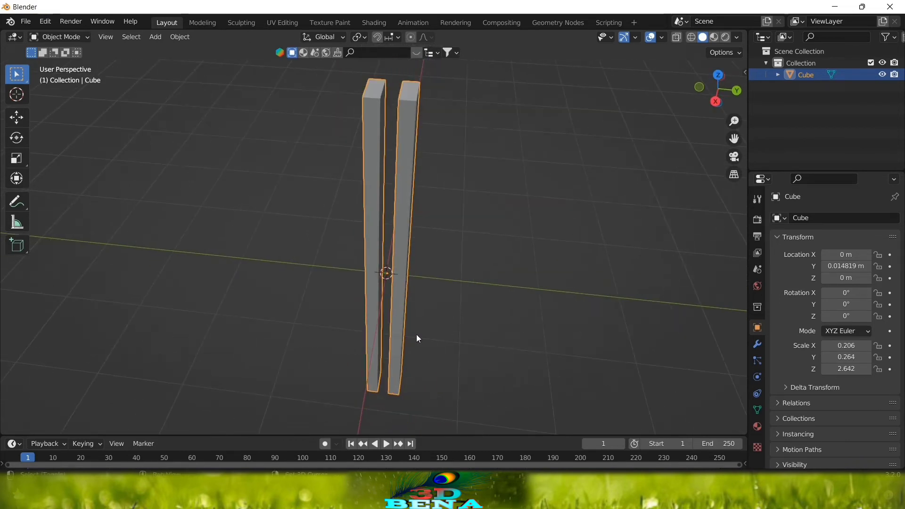
Step: Add a cube mesh at the origin between the two bars and scale it along Y to about 0.119
{"action": "middle_click_drag", "start_coordinate": [417, 334], "coordinate": [441, 244], "text": "shift"}
{"action": "scroll", "coordinate": [393, 303], "scroll_direction": "down", "scroll_amount": 2}
{"action": "scroll", "coordinate": [393, 301], "scroll_direction": "up", "scroll_amount": 3}
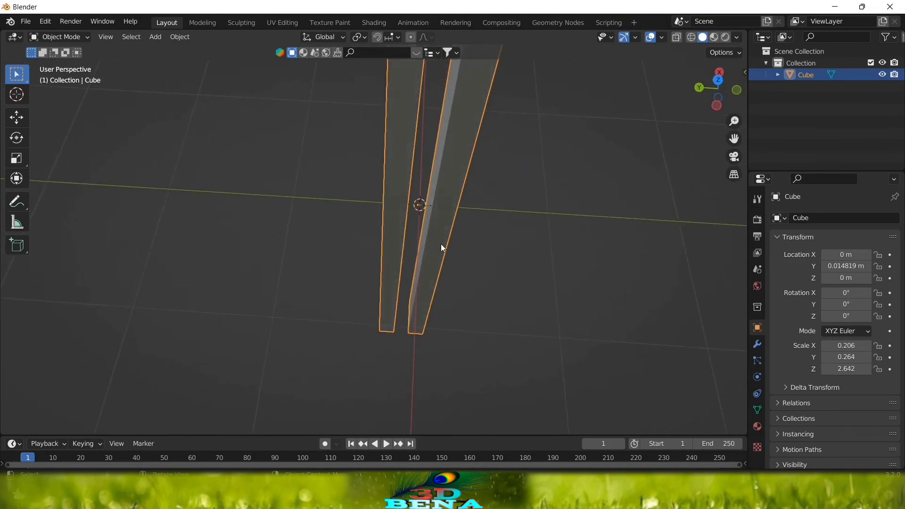
{"action": "key", "text": "shift+a"}
{"action": "mouse_move", "coordinate": [415, 206]}
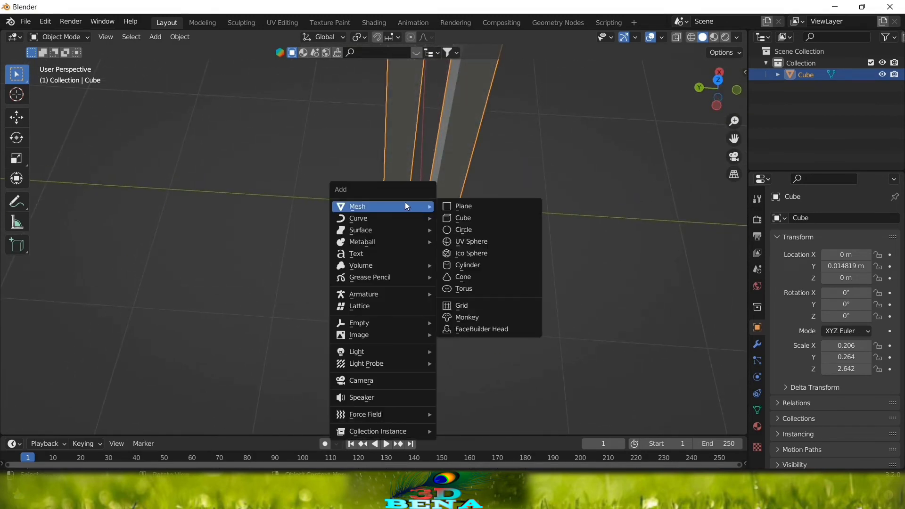
{"action": "left_click", "coordinate": [486, 223]}
{"action": "scroll", "coordinate": [543, 287], "scroll_direction": "down", "scroll_amount": 5}
{"action": "middle_click_drag", "start_coordinate": [543, 287], "coordinate": [431, 249]}
{"action": "key", "text": "s"}
{"action": "key", "text": "z"}
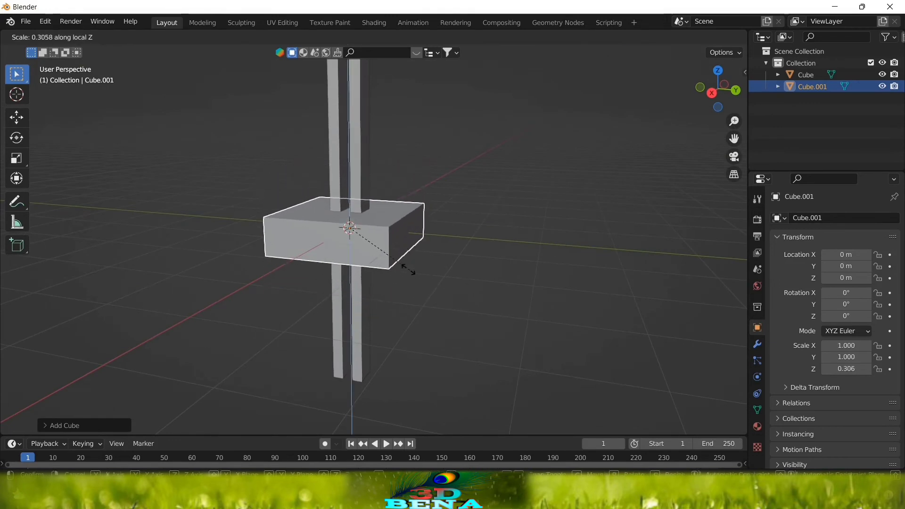
{"action": "key", "text": "y"}
{"action": "left_click", "coordinate": [368, 249]}
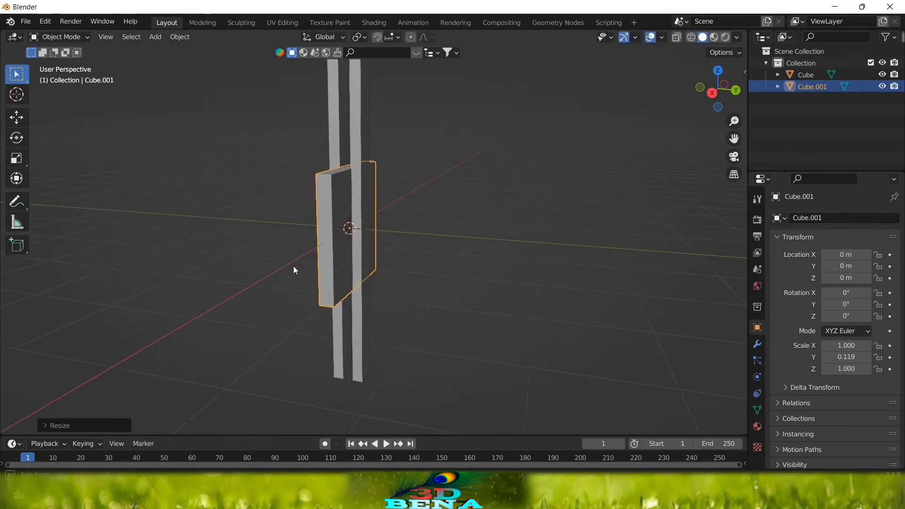
Step: Flatten the new cube along Z to a scale of about 0.163 and shorten it along X
{"action": "middle_click_drag", "start_coordinate": [293, 266], "coordinate": [423, 300]}
{"action": "key", "text": "s"}
{"action": "key", "text": "z"}
{"action": "left_click", "coordinate": [387, 224]}
{"action": "scroll", "coordinate": [390, 221], "scroll_direction": "up", "scroll_amount": 4}
{"action": "middle_click_drag", "start_coordinate": [390, 221], "coordinate": [460, 211]}
{"action": "key", "text": "s"}
{"action": "key", "text": "x"}
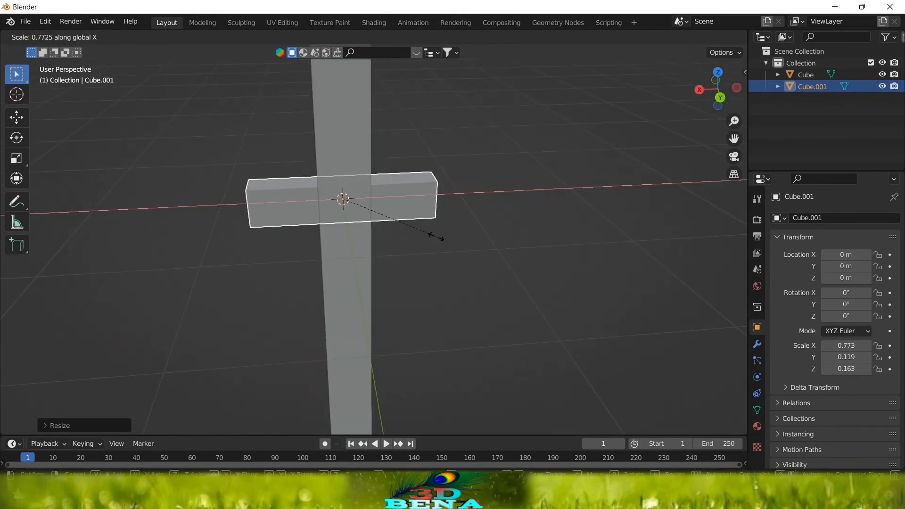
{"action": "left_click", "coordinate": [365, 208]}
Step: Scale the cube further along X to about 0.015, making a thin plate between the bars
{"action": "middle_click_drag", "start_coordinate": [366, 207], "coordinate": [438, 257]}
{"action": "scroll", "coordinate": [302, 288], "scroll_direction": "up", "scroll_amount": 3}
{"action": "middle_click_drag", "start_coordinate": [282, 285], "coordinate": [316, 276]}
{"action": "key", "text": "s"}
{"action": "key", "text": "x"}
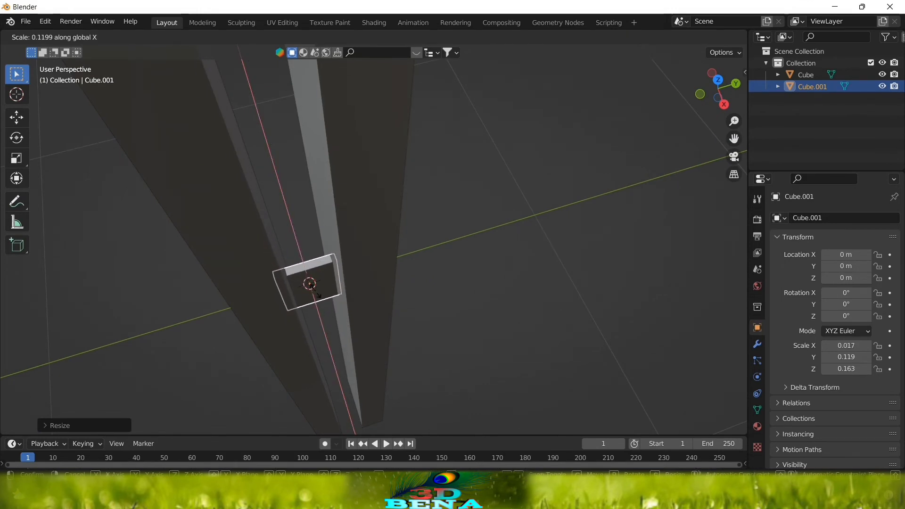
{"action": "left_click", "coordinate": [312, 291]}
Step: In the left orthographic view, move the plate down along Z to about -2.4336 m, near the bars' lower ends
{"action": "middle_click_drag", "start_coordinate": [312, 290], "coordinate": [330, 287]}
{"action": "scroll", "coordinate": [349, 283], "scroll_direction": "down", "scroll_amount": 5}
{"action": "key", "text": "grave"}
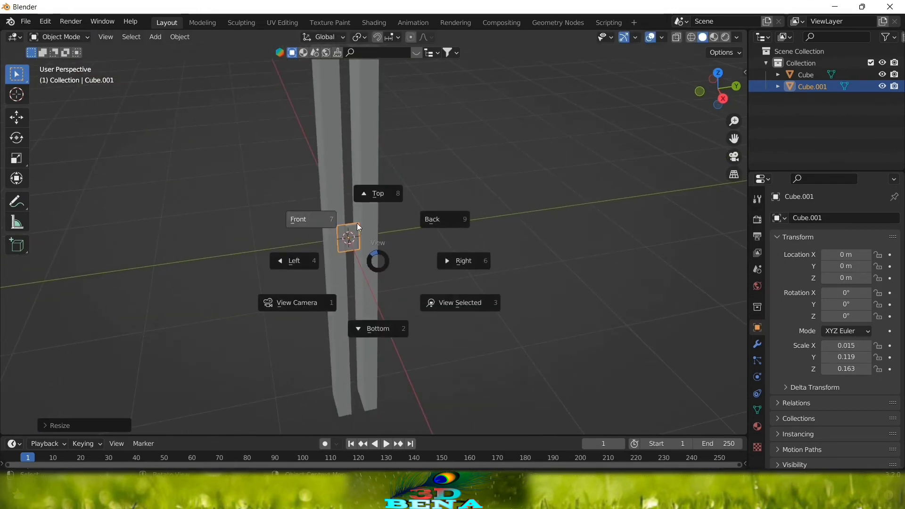
{"action": "left_click", "coordinate": [330, 220]}
{"action": "key", "text": "grave"}
{"action": "left_click", "coordinate": [533, 240]}
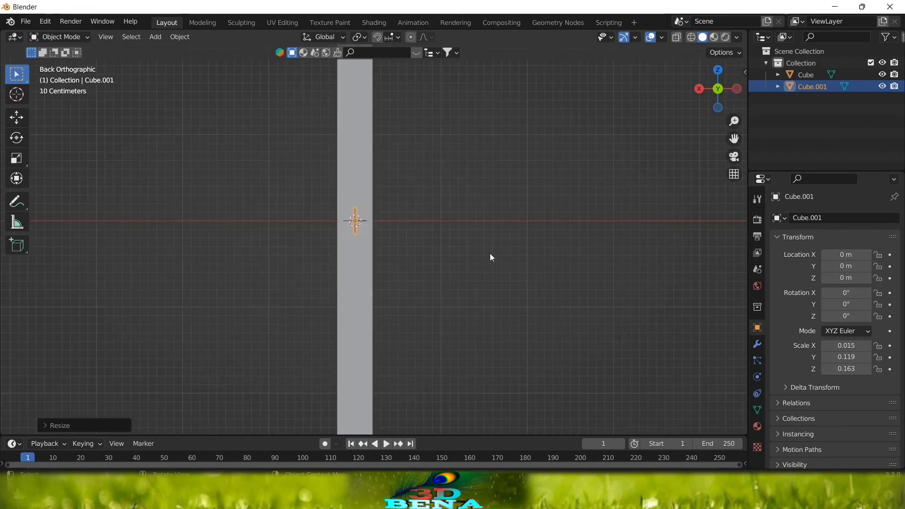
{"action": "key", "text": "grave"}
{"action": "left_click", "coordinate": [449, 272]}
{"action": "middle_click_drag", "start_coordinate": [442, 299], "coordinate": [457, 182], "text": "shift"}
{"action": "scroll", "coordinate": [455, 184], "scroll_direction": "down", "scroll_amount": 2}
{"action": "key", "text": "g"}
{"action": "key", "text": "z"}
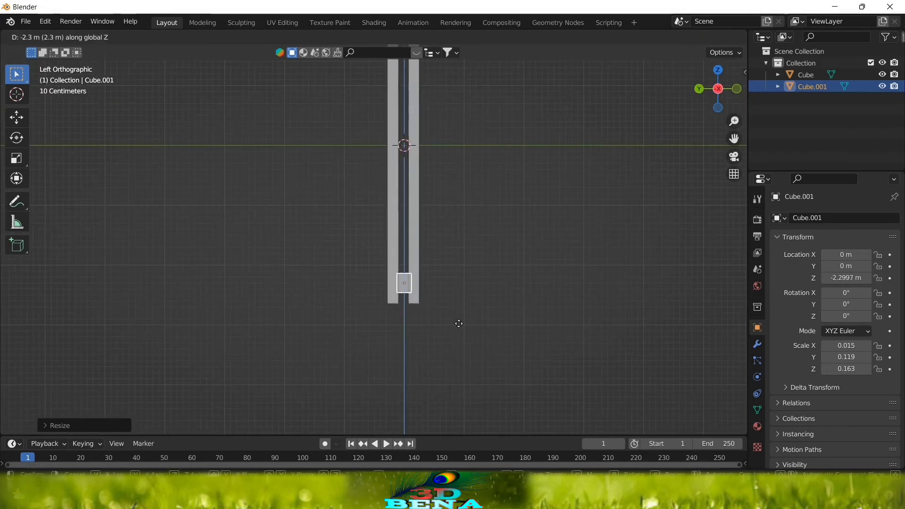
{"action": "left_click", "coordinate": [460, 332]}
{"action": "scroll", "coordinate": [462, 337], "scroll_direction": "up", "scroll_amount": 4}
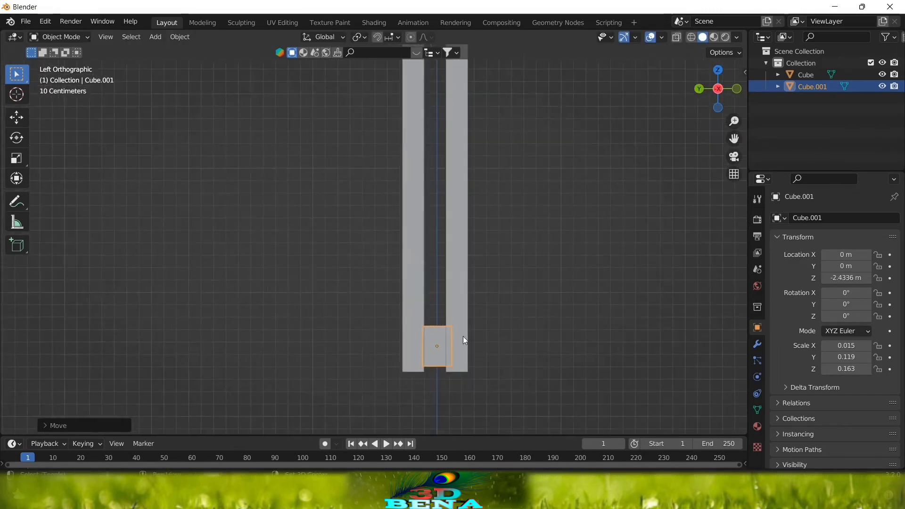
Step: Scale the plate along Z to about 0.030 and lower it to about Z -2.5764 m
{"action": "key", "text": "s"}
{"action": "key", "text": "z"}
{"action": "left_click", "coordinate": [425, 305]}
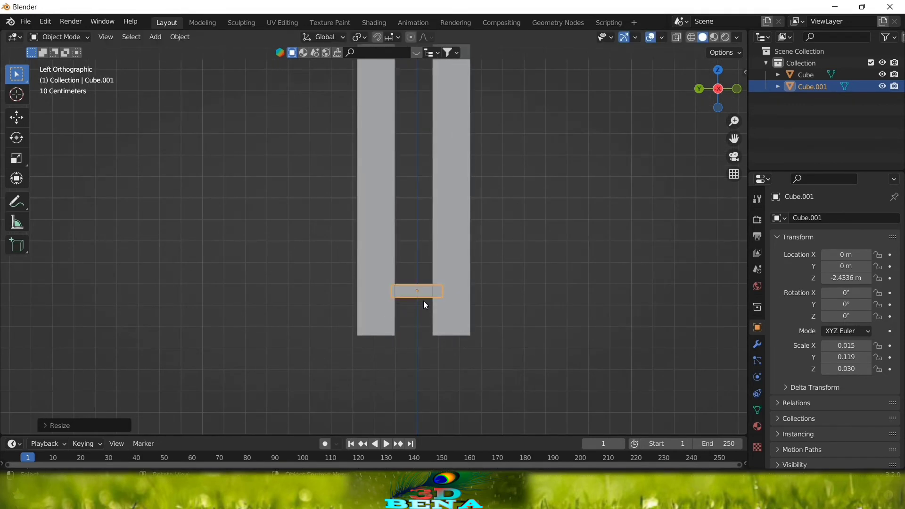
{"action": "key", "text": "g"}
{"action": "key", "text": "z"}
{"action": "left_click", "coordinate": [427, 336]}
Step: Move the thin crosspiece along X to about 0.17173 m, near the outer edge of the bars
{"action": "middle_click_drag", "start_coordinate": [445, 323], "coordinate": [289, 369]}
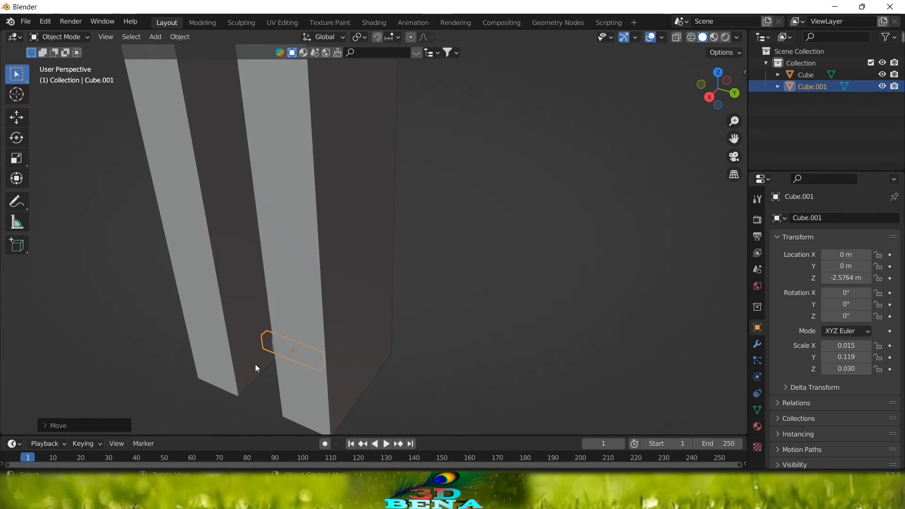
{"action": "key", "text": "g"}
{"action": "key", "text": "x"}
{"action": "left_click", "coordinate": [234, 400]}
Step: Duplicate the crosspiece upward along Z and set the copy just above the original at about Z -2.5247 m
{"action": "middle_click_drag", "start_coordinate": [235, 399], "coordinate": [350, 267]}
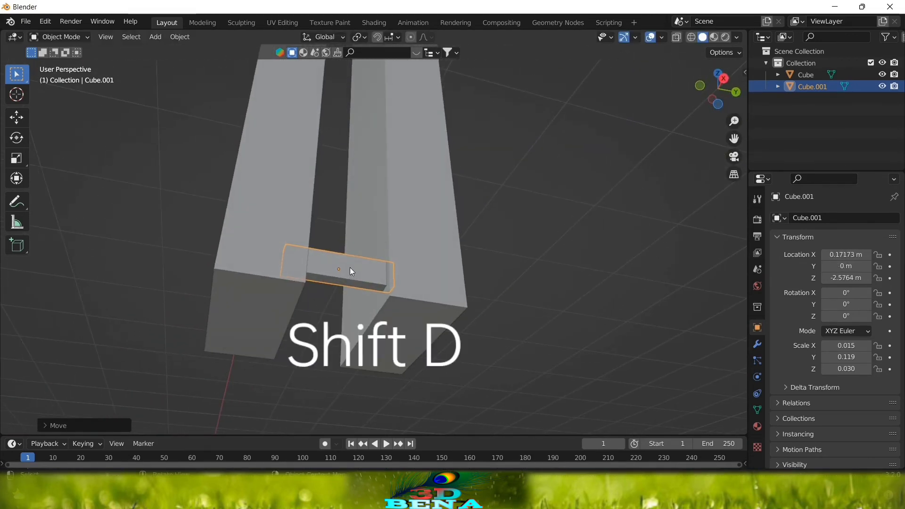
{"action": "key", "text": "shift+d"}
{"action": "key", "text": "z"}
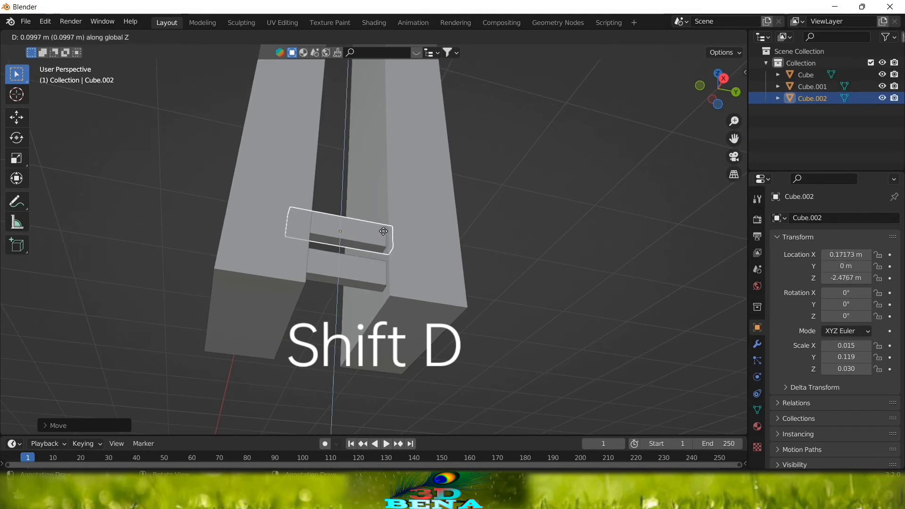
{"action": "left_click", "coordinate": [387, 211]}
{"action": "key", "text": "grave"}
{"action": "left_click", "coordinate": [310, 211]}
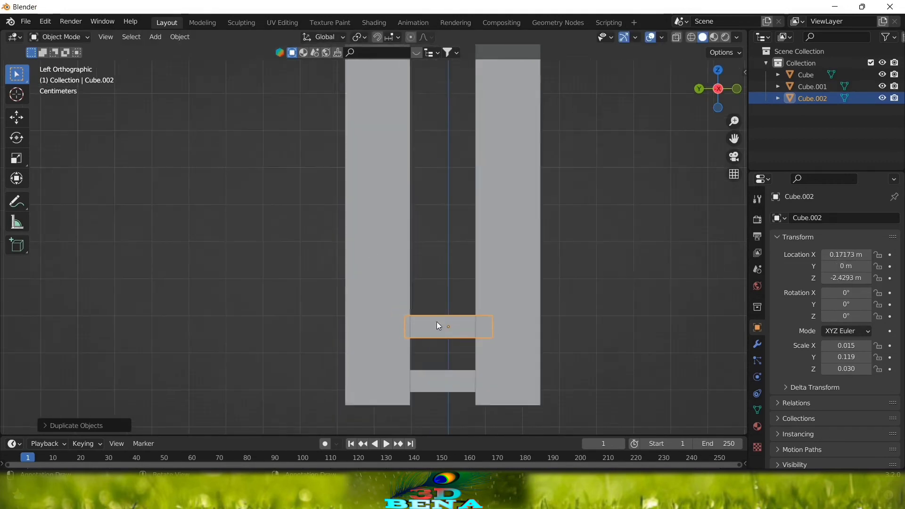
{"action": "middle_click_drag", "start_coordinate": [437, 322], "coordinate": [424, 274], "text": "shift"}
{"action": "key", "text": "g"}
{"action": "key", "text": "z"}
{"action": "left_click", "coordinate": [442, 303]}
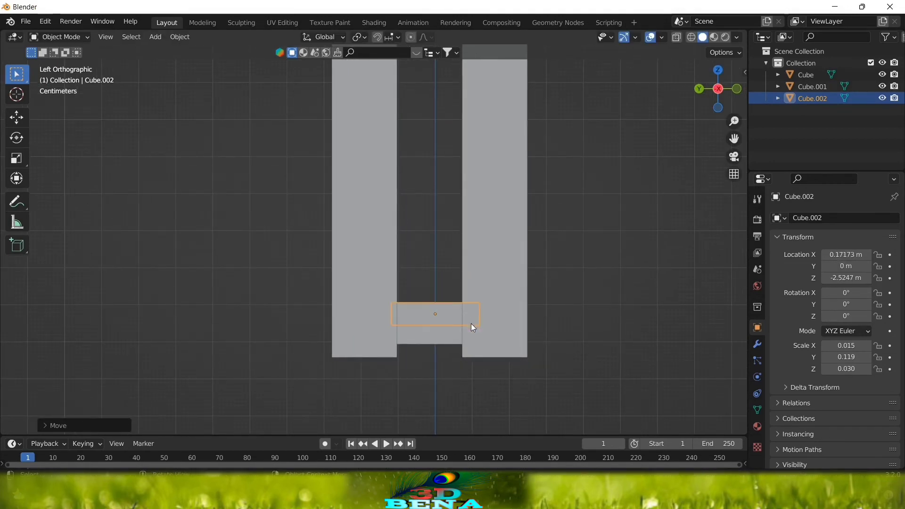
Step: Rotate the upper crosspiece about X to about -18.9° and raise it along Z to about -2.4865 m
{"action": "key", "text": "r"}
{"action": "key", "text": "x"}
{"action": "key", "text": "z"}
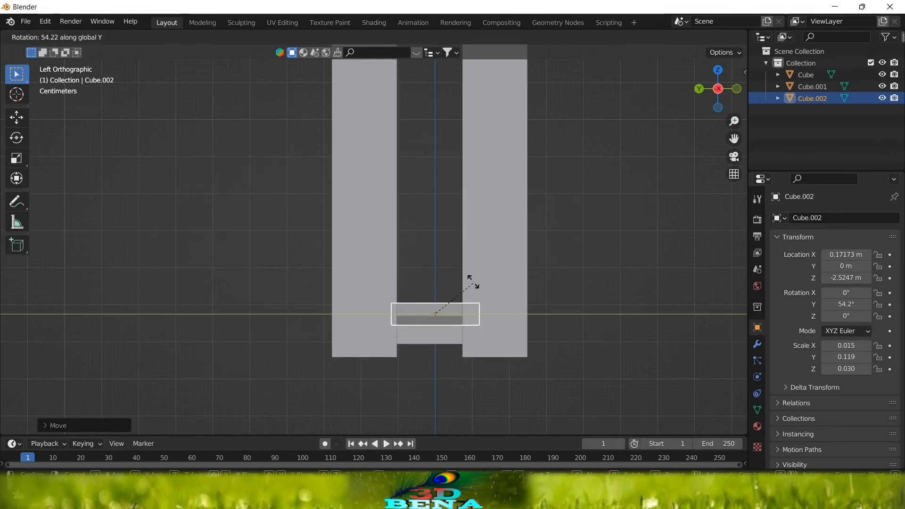
{"action": "key", "text": "x"}
{"action": "left_click", "coordinate": [484, 312]}
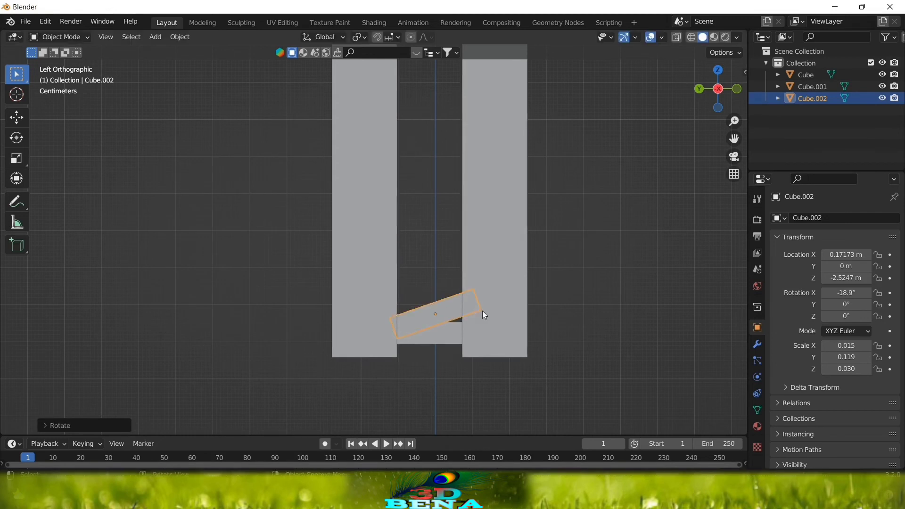
{"action": "key", "text": "g"}
{"action": "key", "text": "z"}
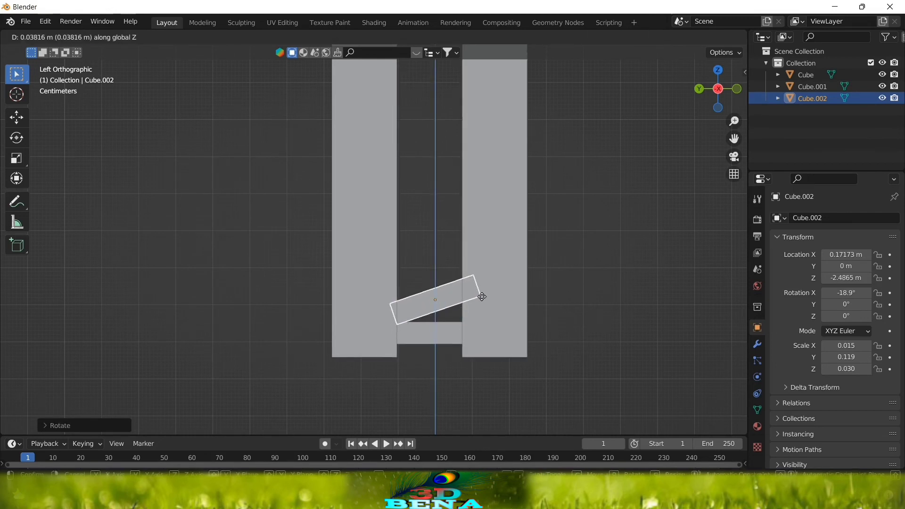
{"action": "left_click", "coordinate": [482, 297]}
Step: Select the straight crosspiece together with the slanted one and join them into one object
{"action": "mouse_move", "coordinate": [449, 304]}
{"action": "middle_mouse_down"}
{"action": "mouse_move", "coordinate": [459, 305]}
{"action": "mouse_move", "coordinate": [460, 334]}
{"action": "mouse_move", "coordinate": [418, 336]}
{"action": "mouse_move", "coordinate": [456, 301]}
{"action": "middle_mouse_up"}
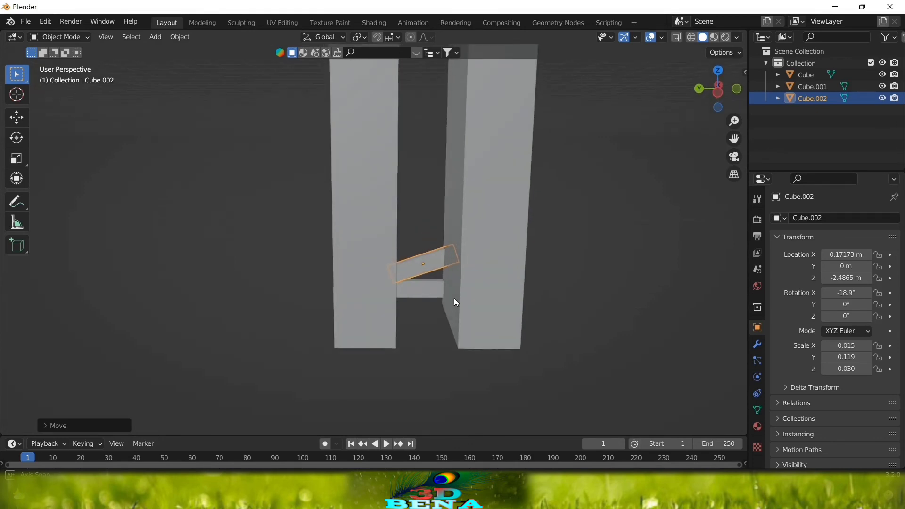
{"action": "left_click", "coordinate": [431, 283], "text": "shift"}
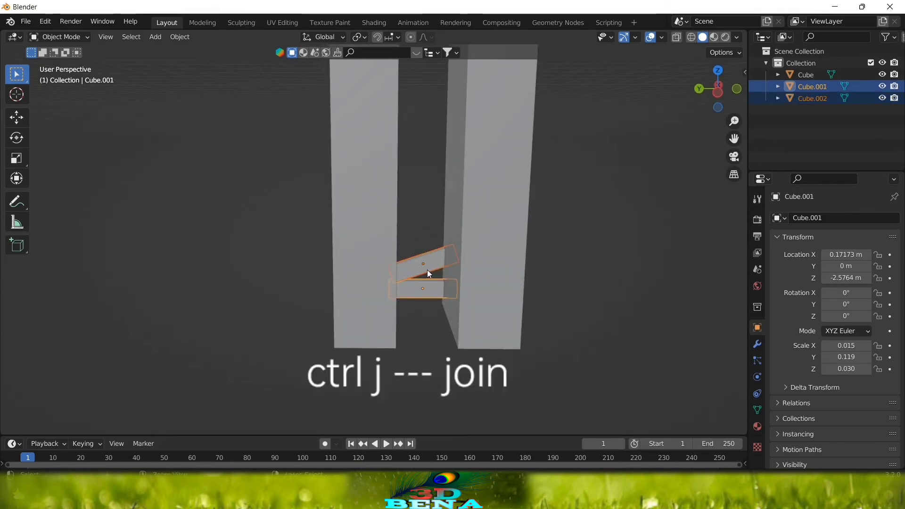
{"action": "key", "text": "ctrl+j"}
Step: Duplicate the joined crosspieces and place the copy at the opposite side of the bars
{"action": "middle_click_drag", "start_coordinate": [485, 281], "coordinate": [266, 276]}
{"action": "middle_click_drag", "start_coordinate": [342, 323], "coordinate": [373, 342]}
{"action": "key", "text": "shift+d"}
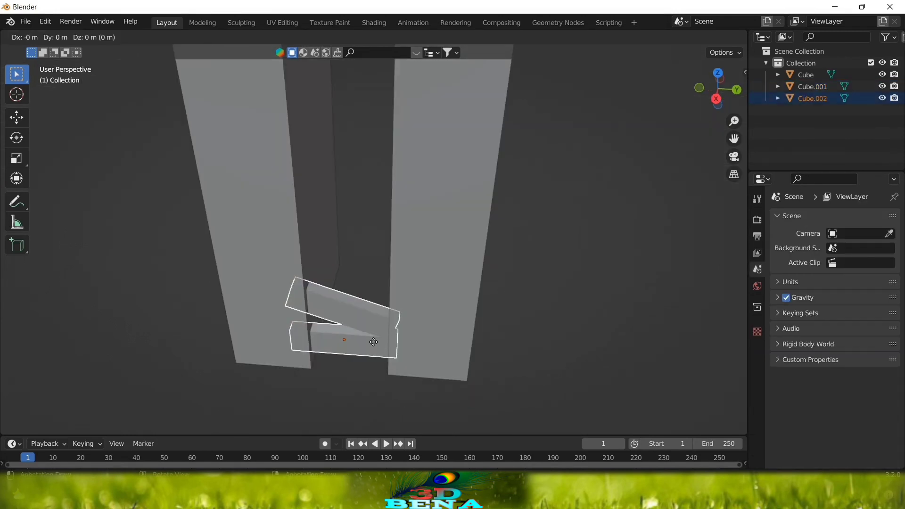
{"action": "key", "text": "z"}
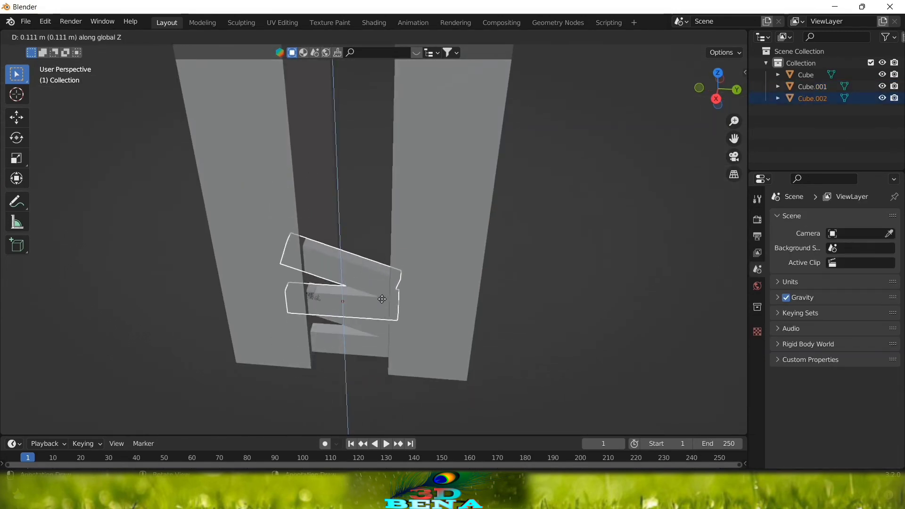
{"action": "left_click", "coordinate": [451, 256]}
Step: Shift the copied crosspieces along X to sit within the opposite edge of the bars
{"action": "middle_click_drag", "start_coordinate": [450, 256], "coordinate": [409, 301]}
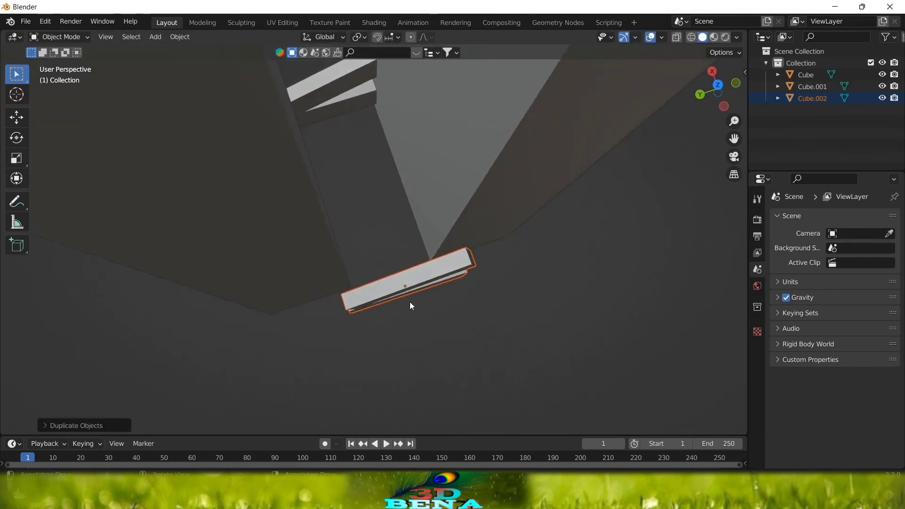
{"action": "key", "text": "g"}
{"action": "key", "text": "z"}
{"action": "key", "text": "x"}
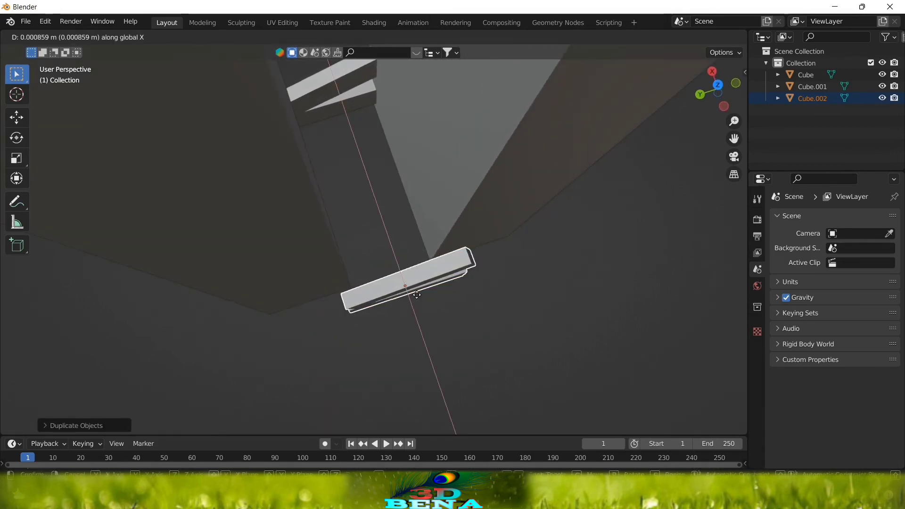
{"action": "left_click", "coordinate": [423, 266]}
Step: Select the front and back crosspiece pairs and join them into a single object
{"action": "scroll", "coordinate": [423, 267], "scroll_direction": "down", "scroll_amount": 3}
{"action": "middle_click_drag", "start_coordinate": [423, 267], "coordinate": [393, 177]}
{"action": "left_click", "coordinate": [369, 195], "text": "shift"}
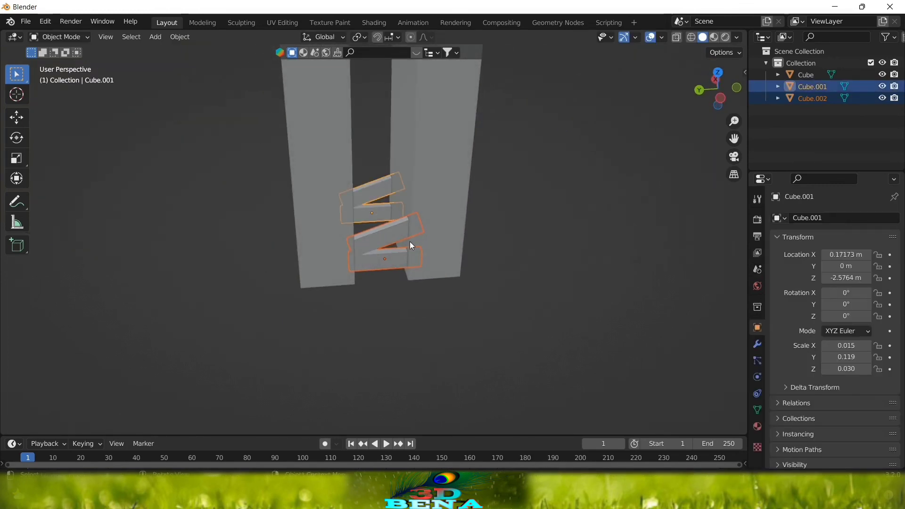
{"action": "key", "text": "ctrl+j"}
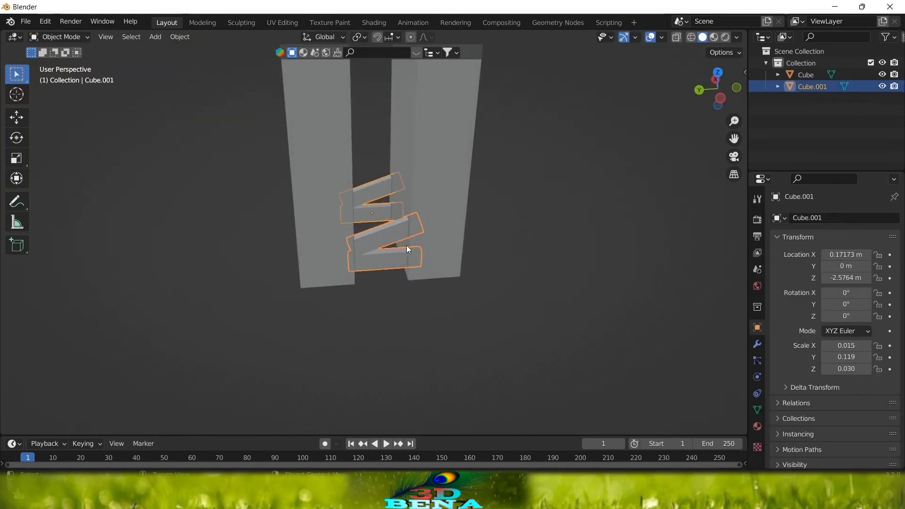
Step: Add an Array modifier to the joined crosspieces
{"action": "middle_click_drag", "start_coordinate": [407, 246], "coordinate": [396, 273]}
{"action": "left_click", "coordinate": [758, 344]}
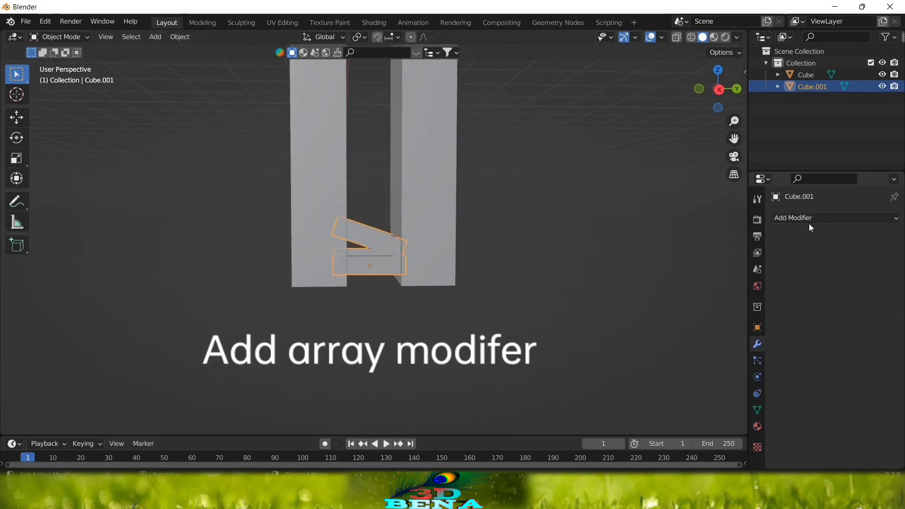
{"action": "left_click", "coordinate": [774, 219]}
{"action": "left_click", "coordinate": [643, 250]}
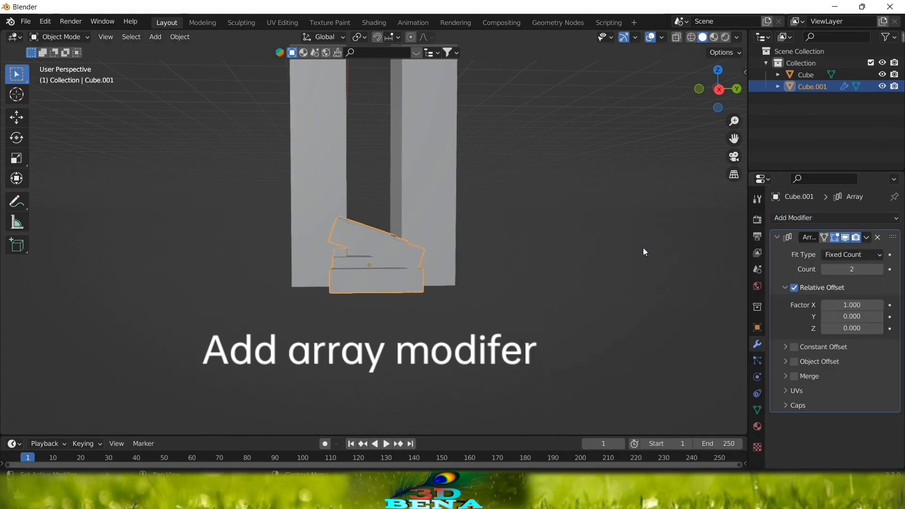
Step: Try larger relative offset factors for the array on all three axes, with Y 2.1 and Z 1.4
{"action": "middle_click_drag", "start_coordinate": [517, 262], "coordinate": [395, 285]}
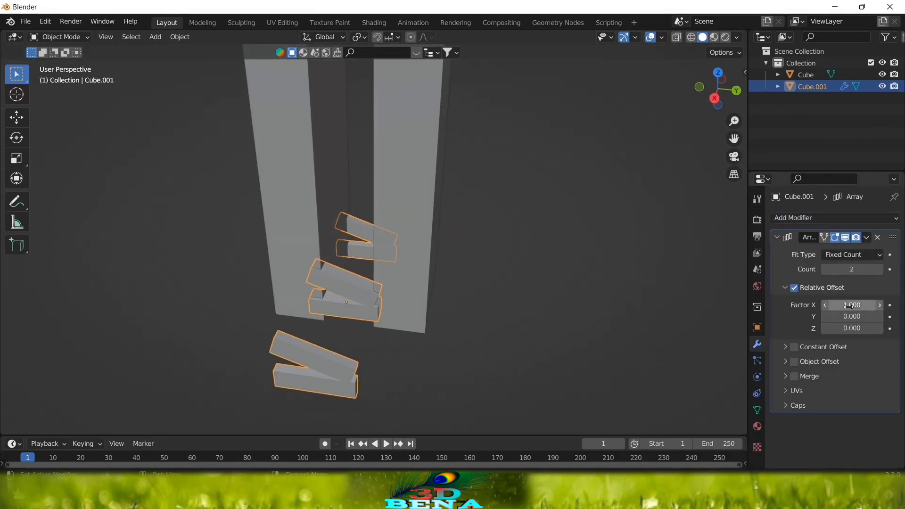
{"action": "left_click_drag", "start_coordinate": [853, 305], "coordinate": [858, 305]}
{"action": "middle_click_drag", "start_coordinate": [460, 293], "coordinate": [349, 290]}
{"action": "mouse_move", "coordinate": [854, 305]}
{"action": "left_mouse_down"}
{"action": "mouse_move", "coordinate": [845, 305]}
{"action": "mouse_move", "coordinate": [861, 305]}
{"action": "mouse_move", "coordinate": [849, 317]}
{"action": "mouse_move", "coordinate": [864, 317]}
{"action": "left_mouse_up"}
{"action": "left_click_drag", "start_coordinate": [855, 328], "coordinate": [860, 328]}
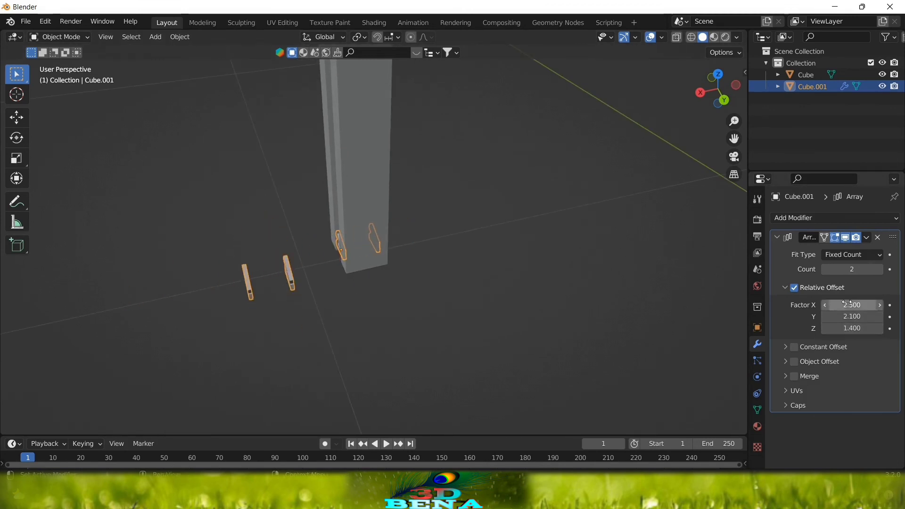
Step: Set the array's relative offset factors to X 0, Y 0 and Z 1
{"action": "left_click", "coordinate": [850, 304]}
{"action": "type", "text": "0"}
{"action": "key", "text": "Return"}
{"action": "left_click", "coordinate": [854, 318]}
{"action": "type", "text": "0"}
{"action": "key", "text": "Tab"}
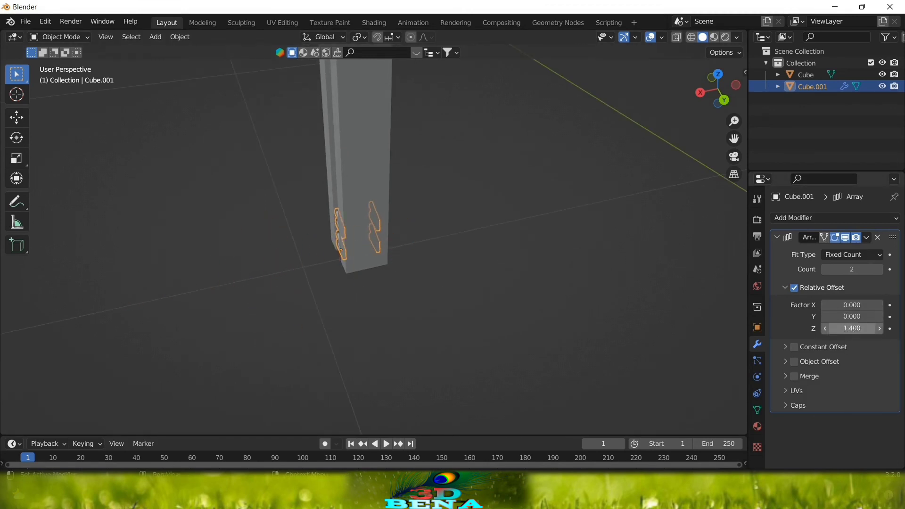
{"action": "type", "text": "1"}
{"action": "key", "text": "Return"}
Step: Raise the array count to 4 and reduce the relative Z offset factor to 0.9
{"action": "middle_click_drag", "start_coordinate": [361, 262], "coordinate": [386, 265]}
{"action": "scroll", "coordinate": [343, 307], "scroll_direction": "up", "scroll_amount": 2}
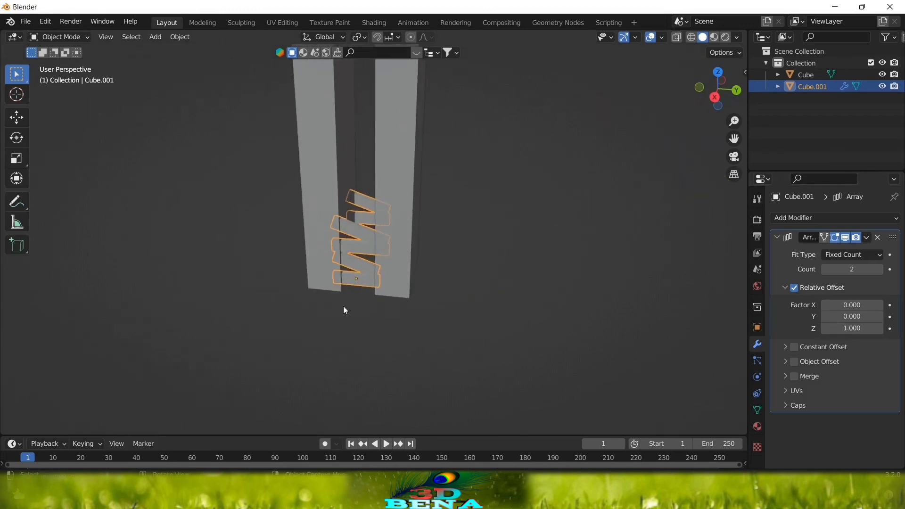
{"action": "scroll", "coordinate": [388, 247], "scroll_direction": "up", "scroll_amount": 3}
{"action": "middle_click_drag", "start_coordinate": [344, 307], "coordinate": [411, 233]}
{"action": "left_click", "coordinate": [878, 268]}
{"action": "left_click", "coordinate": [878, 267]}
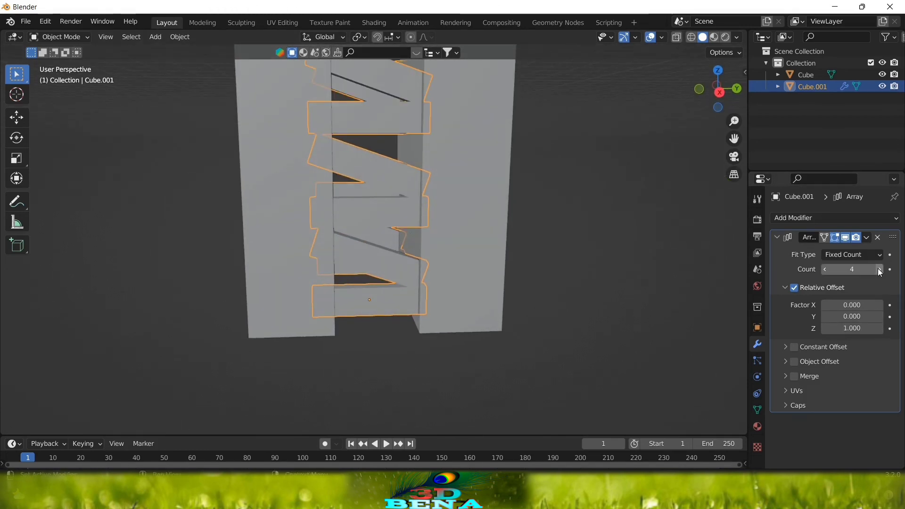
{"action": "scroll", "coordinate": [547, 209], "scroll_direction": "down", "scroll_amount": 4}
{"action": "scroll", "coordinate": [547, 209], "scroll_direction": "up", "scroll_amount": 3}
{"action": "left_click", "coordinate": [825, 333]}
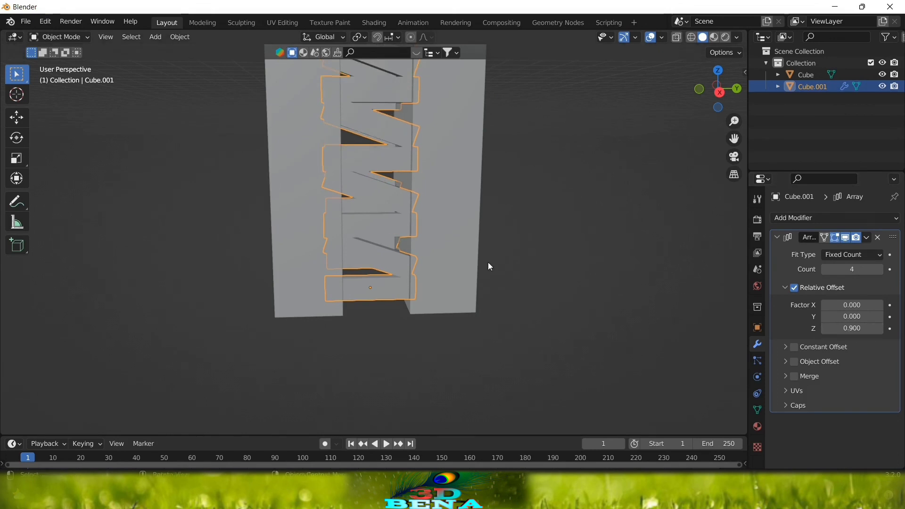
Step: Increase the array count to 31 to fill the full height of the bars, and deselect the object
{"action": "middle_click_drag", "start_coordinate": [487, 262], "coordinate": [513, 238]}
{"action": "scroll", "coordinate": [513, 239], "scroll_direction": "down", "scroll_amount": 8}
{"action": "key", "text": "grave"}
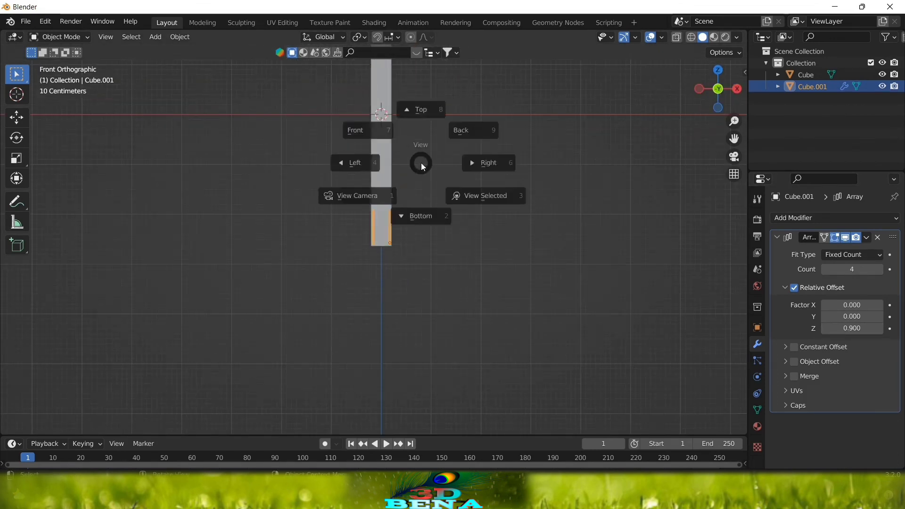
{"action": "left_click", "coordinate": [344, 166]}
{"action": "middle_click_drag", "start_coordinate": [489, 190], "coordinate": [499, 293], "text": "shift"}
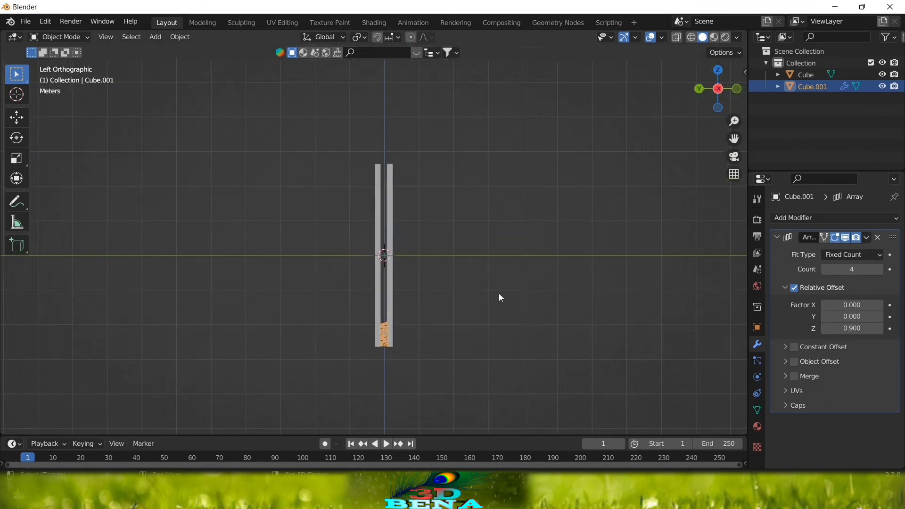
{"action": "left_click_drag", "start_coordinate": [825, 268], "coordinate": [834, 265]}
{"action": "middle_click", "coordinate": [518, 251]}
{"action": "left_click", "coordinate": [514, 249]}
{"action": "scroll", "coordinate": [491, 236], "scroll_direction": "up", "scroll_amount": 6}
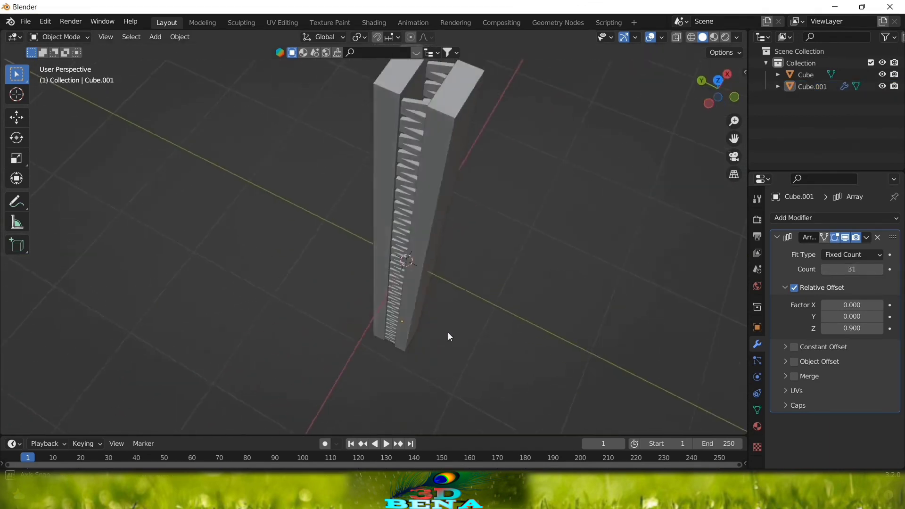